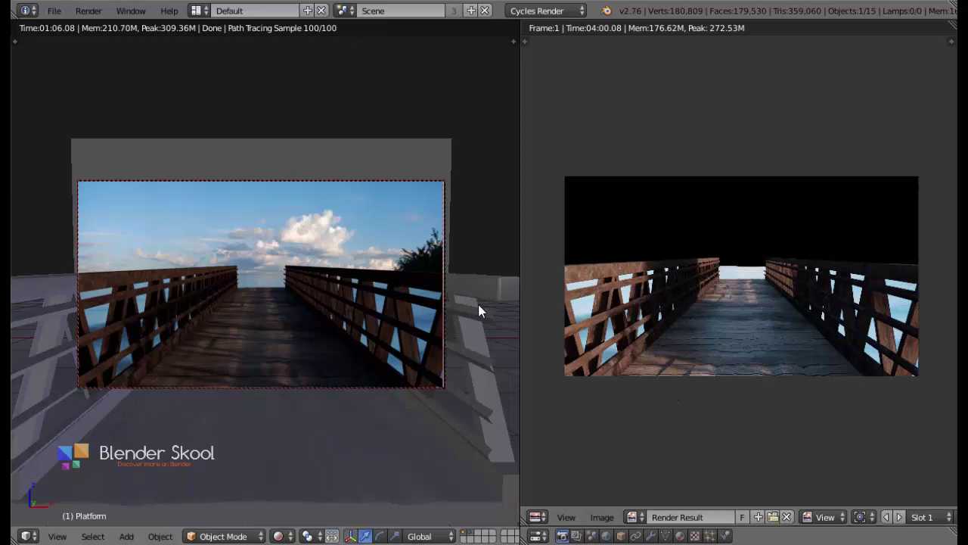
- Examine the rendered bridge image up close and as a whole, comparing it with the rendered camera view
scroll(734, 310, "up", 2)
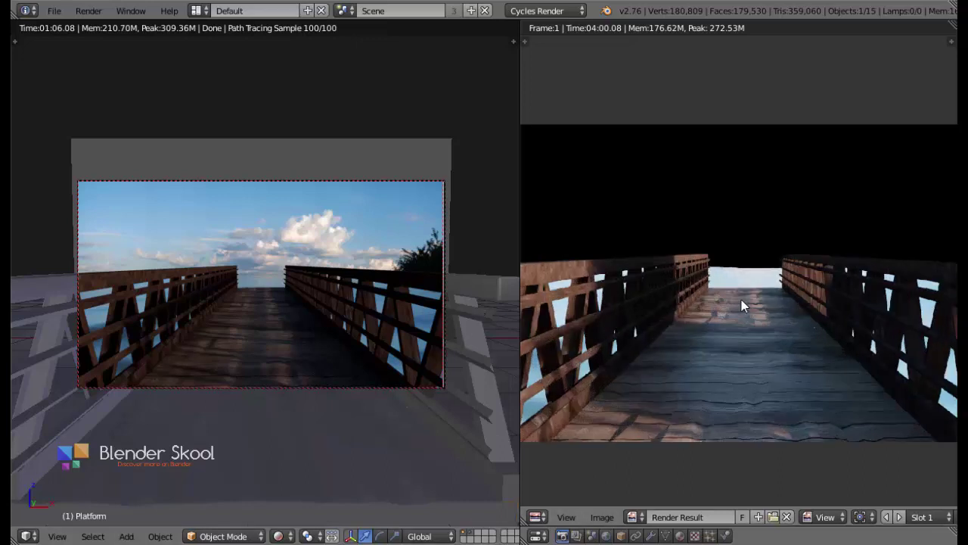
scroll(730, 291, "down", 1)
scroll(618, 218, "down", 1)
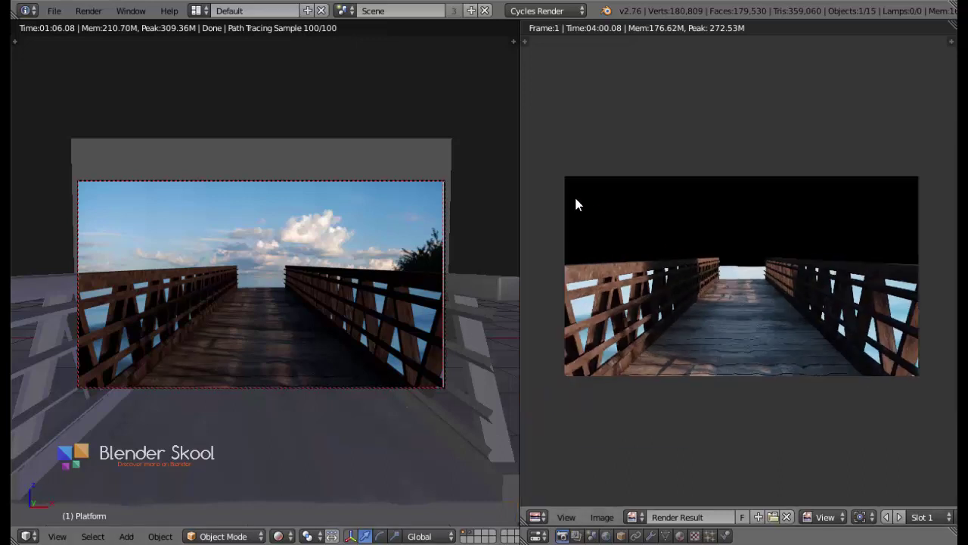
scroll(665, 254, "up", 1)
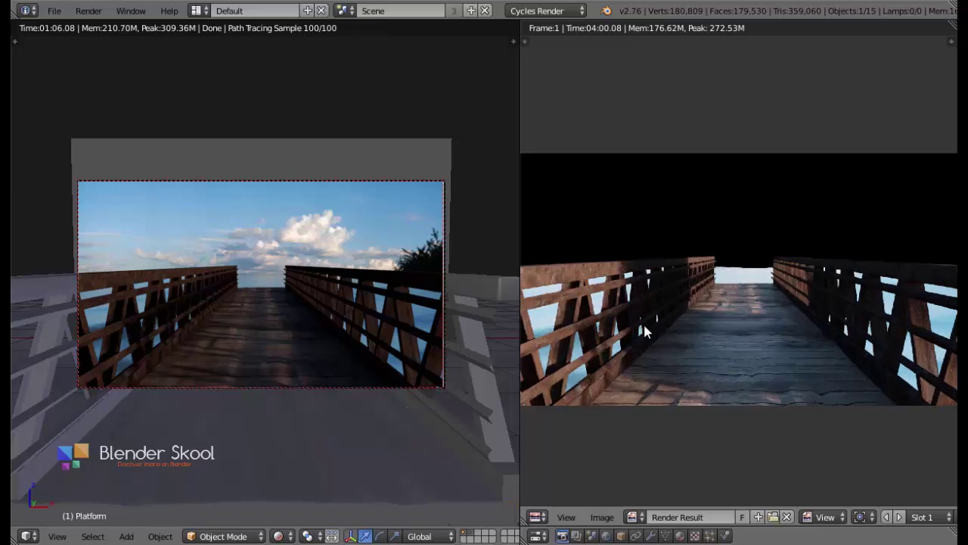
scroll(598, 250, "down", 1)
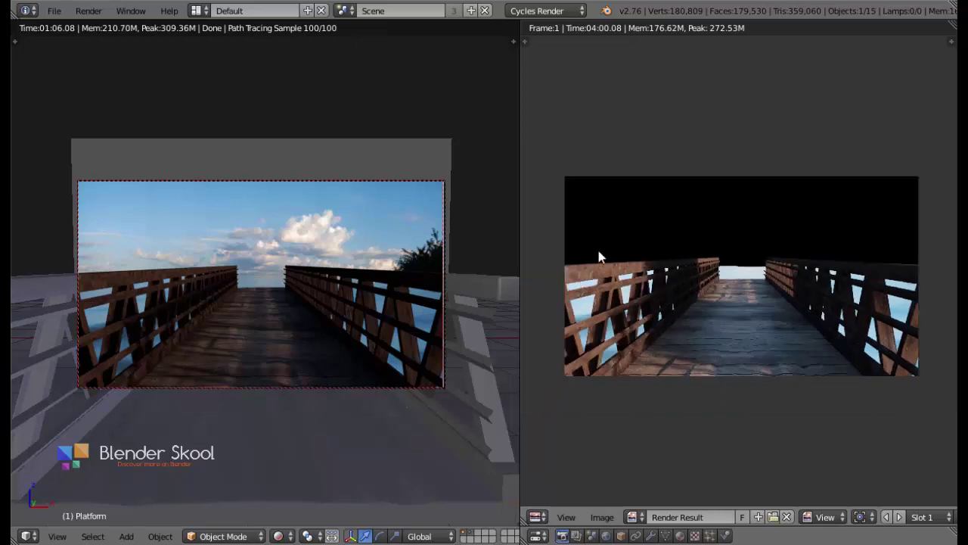
scroll(641, 337, "up", 1)
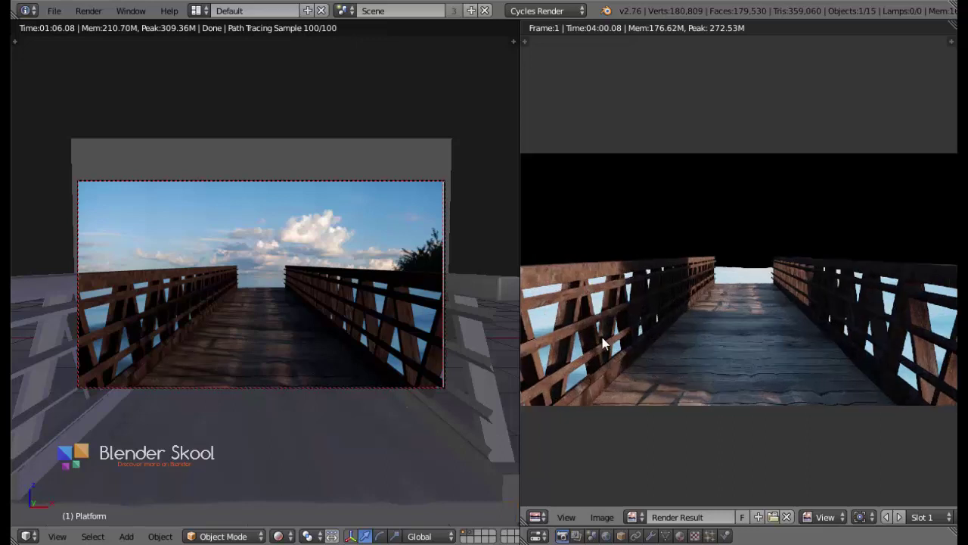
scroll(578, 347, "up", 3)
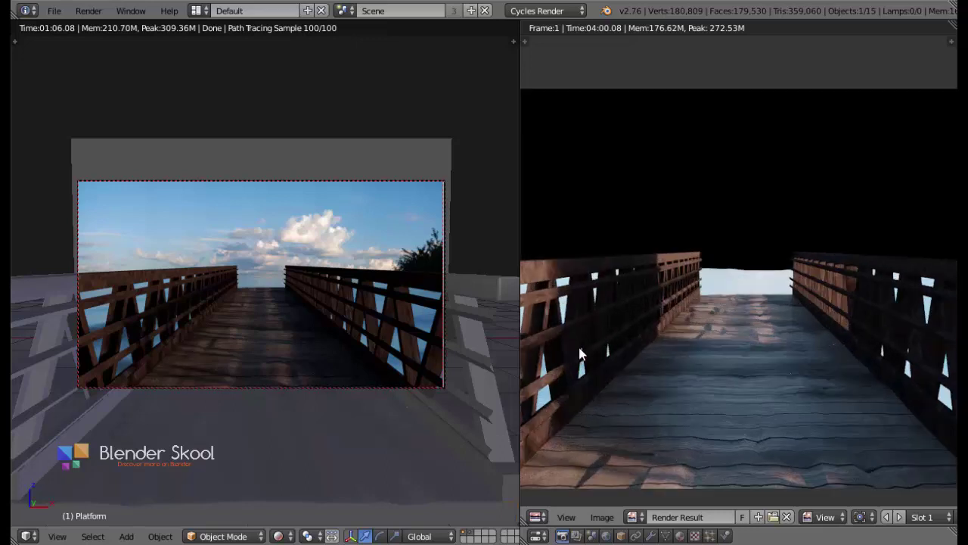
scroll(715, 311, "down", 1)
scroll(784, 325, "down", 1)
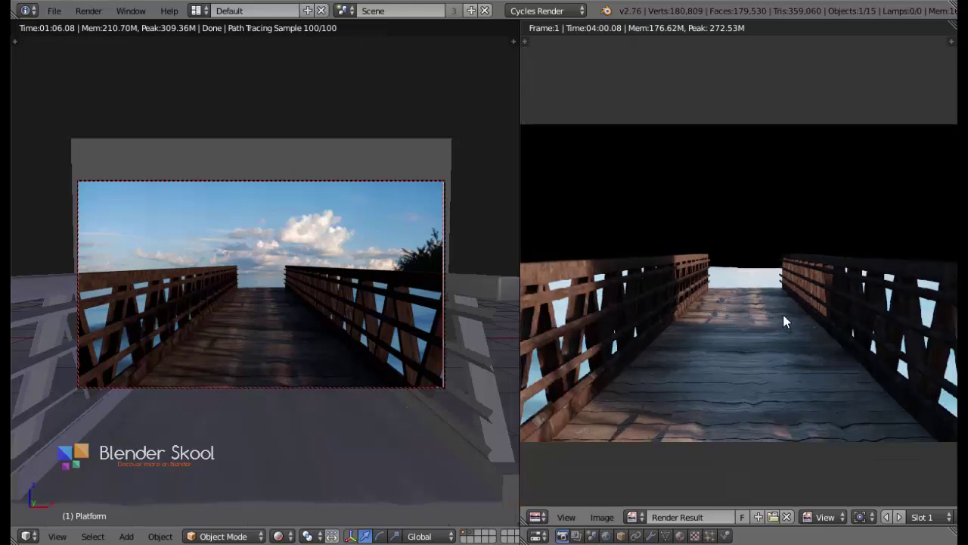
scroll(783, 315, "down", 1)
scroll(766, 309, "down", 1)
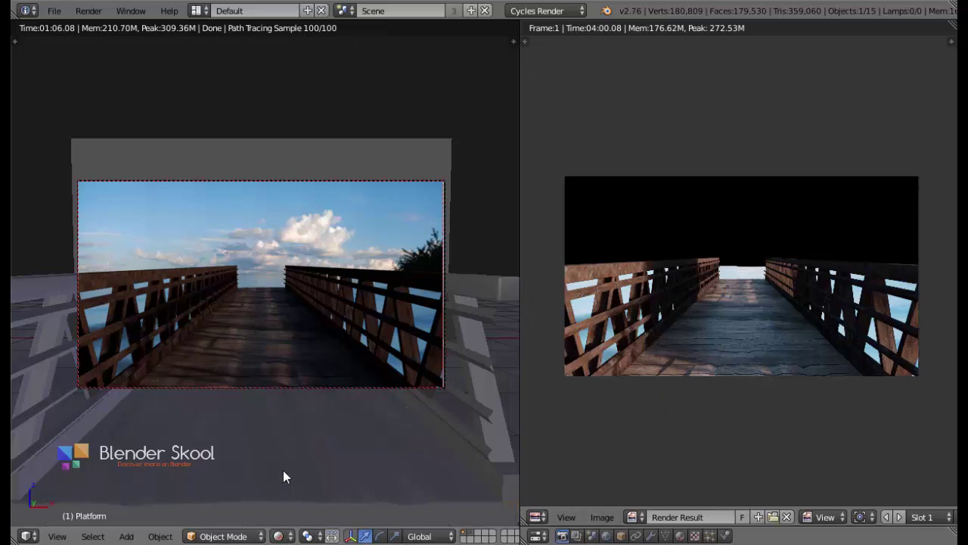
scroll(768, 284, "up", 2)
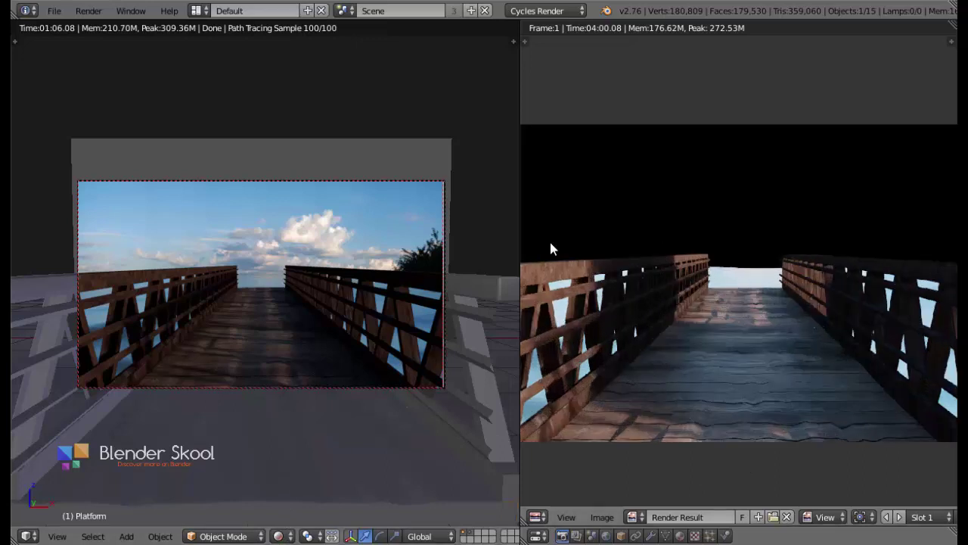
scroll(666, 280, "down", 3)
scroll(714, 293, "up", 1)
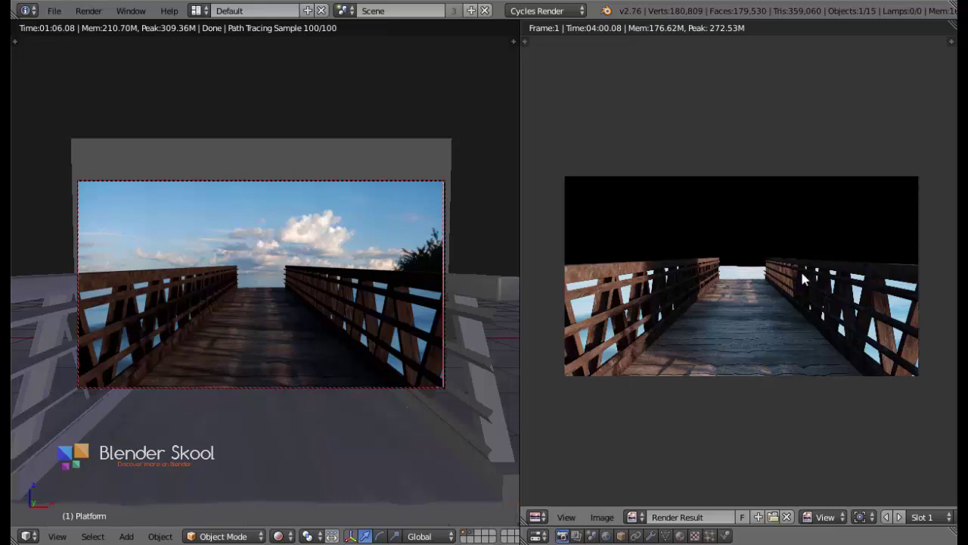
scroll(816, 361, "up", 1)
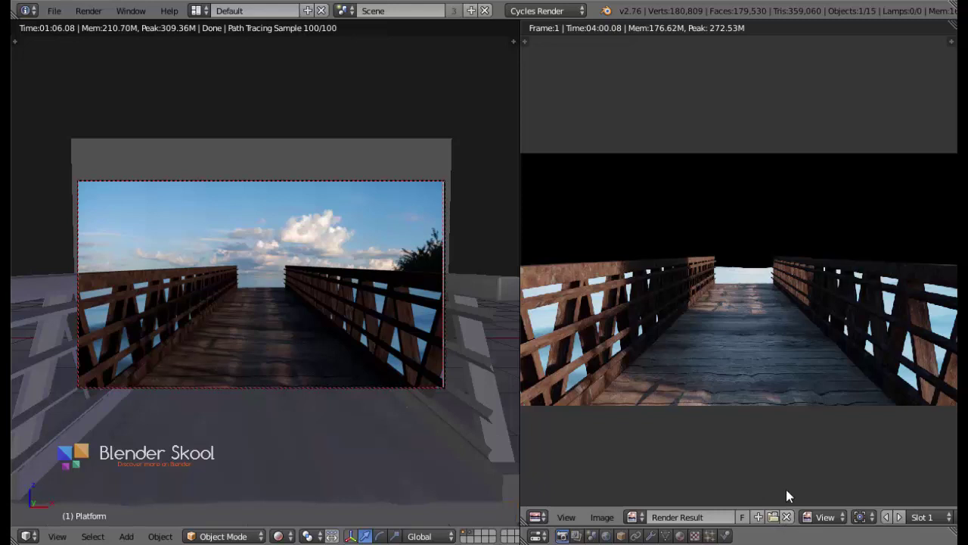
scroll(777, 408, "down", 2)
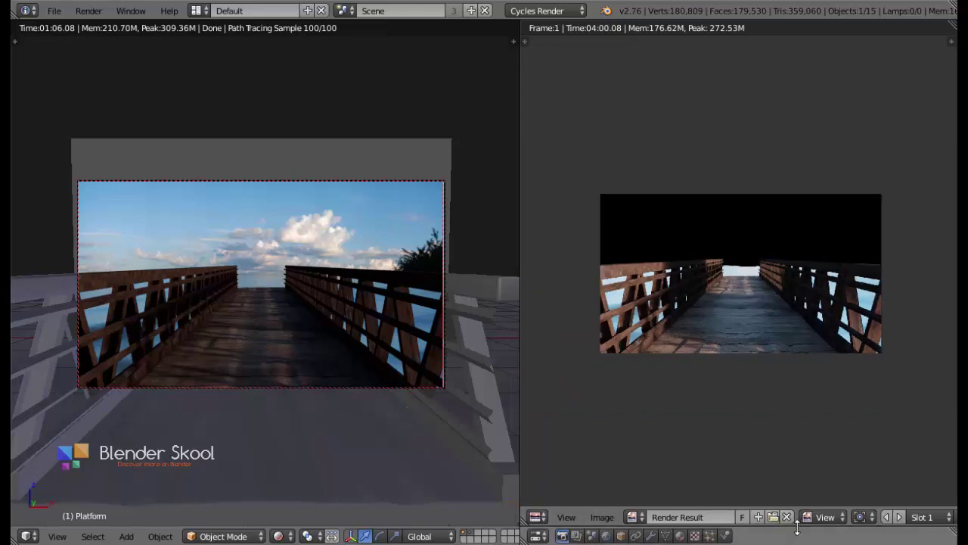
- Switch the 3D viewport to solid shading and resize the areas to widen the 3D view and expose the render settings
key("shift+z")
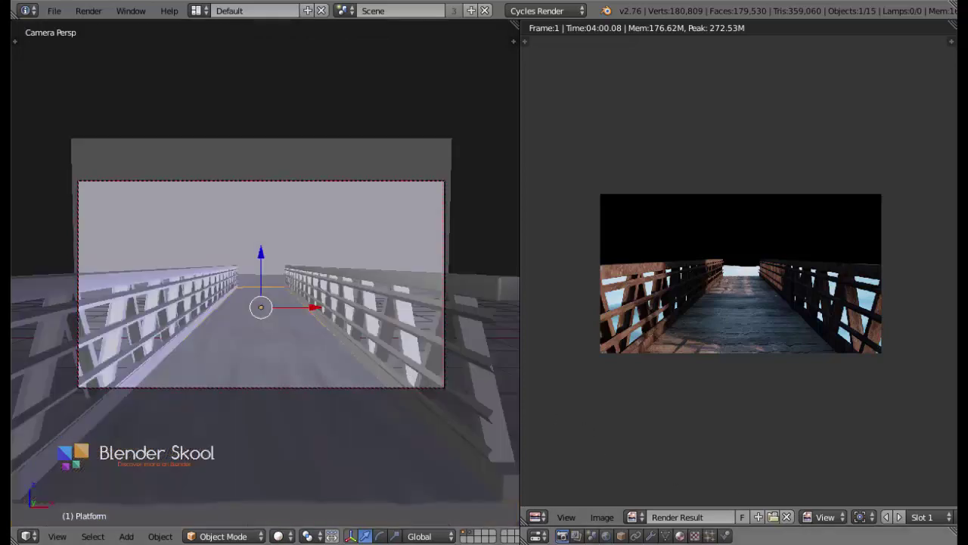
left_click_drag(798, 527, 800, 60)
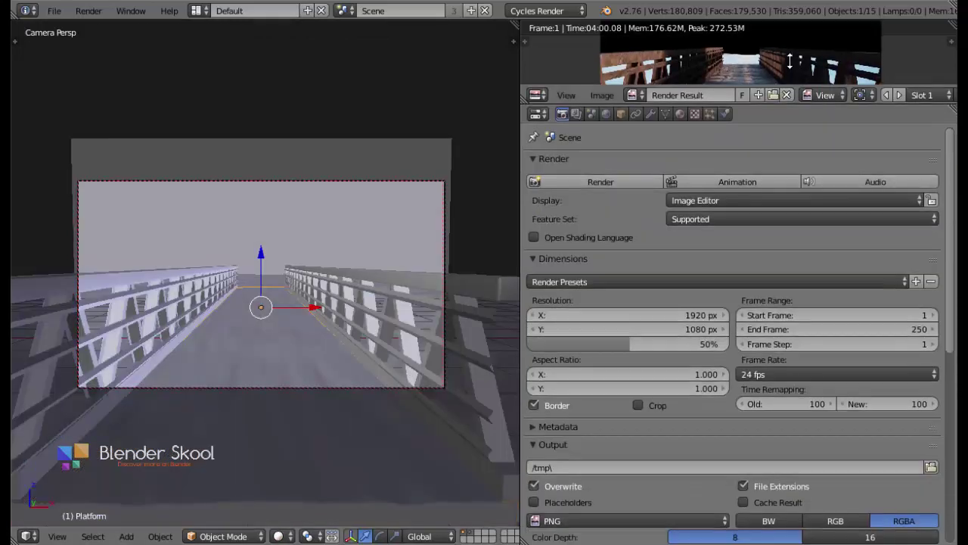
left_click_drag(520, 221, 732, 214)
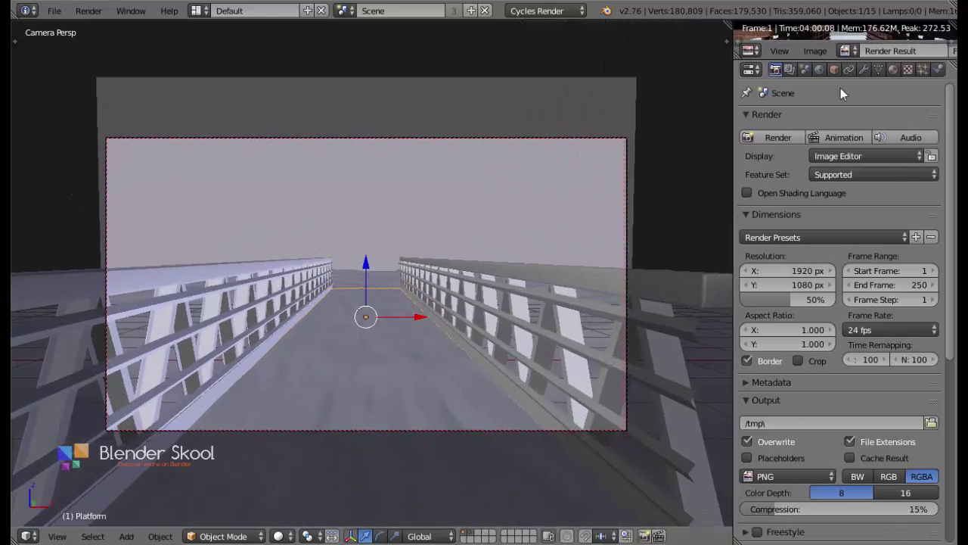
left_click_drag(846, 61, 840, 277)
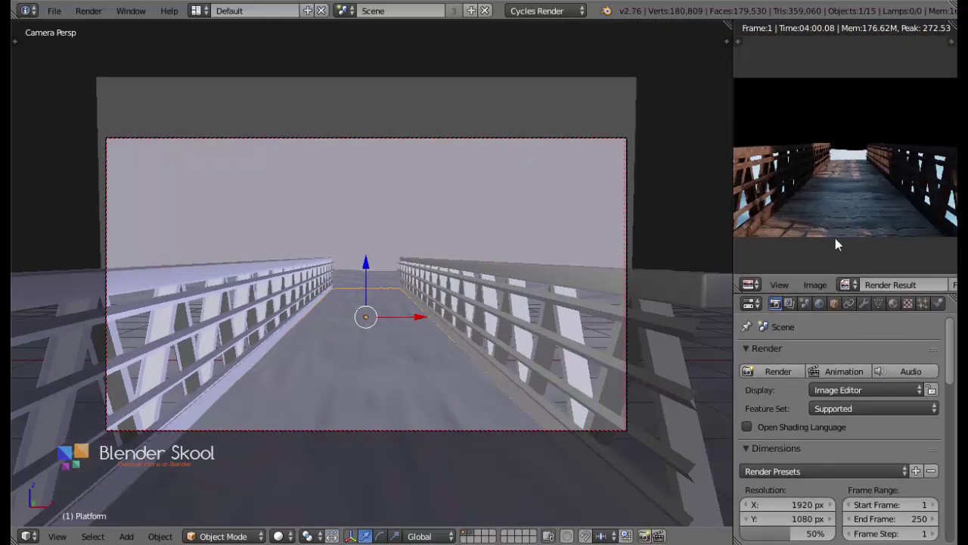
- Change the image editor area to an Outliner and widen that column to show the full object list
left_click(750, 284)
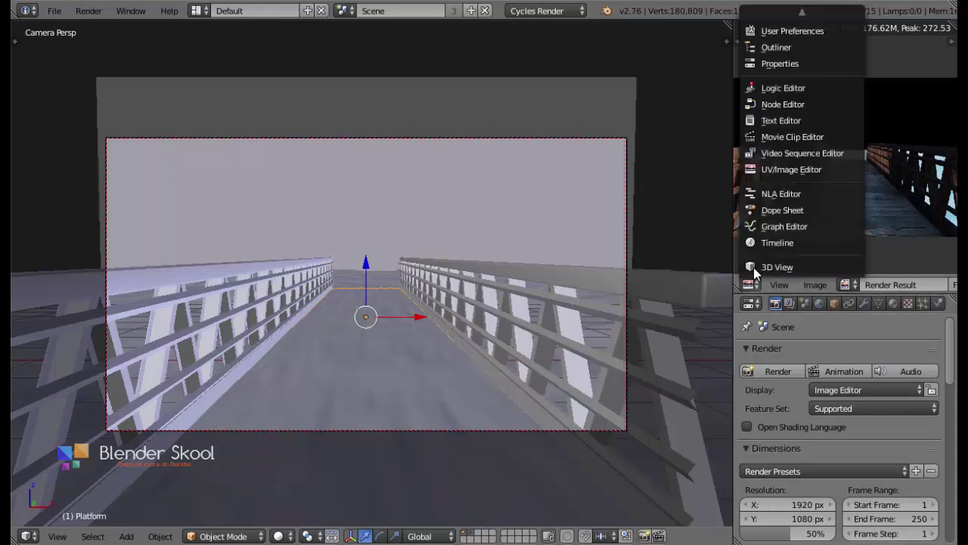
scroll(786, 105, "up", 4)
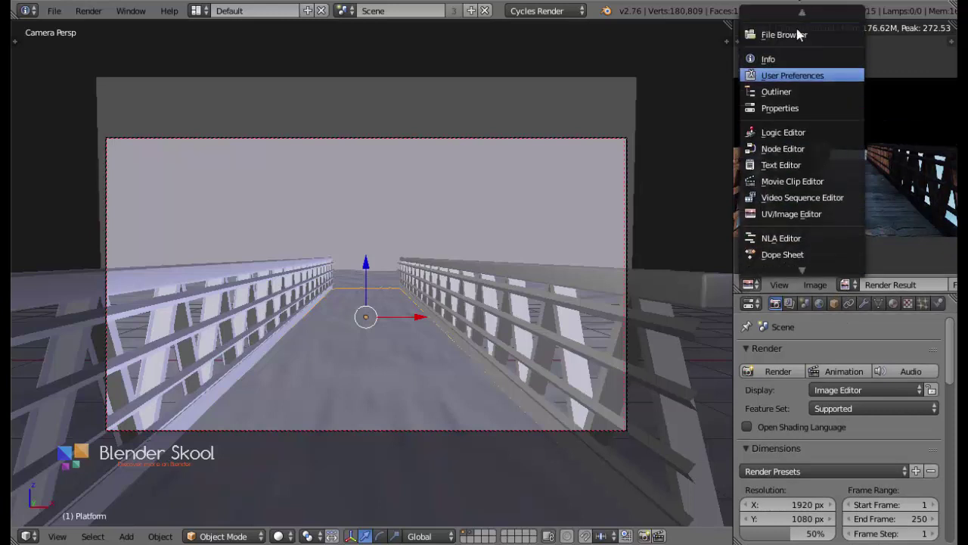
left_click(786, 105)
left_click_drag(731, 151, 683, 154)
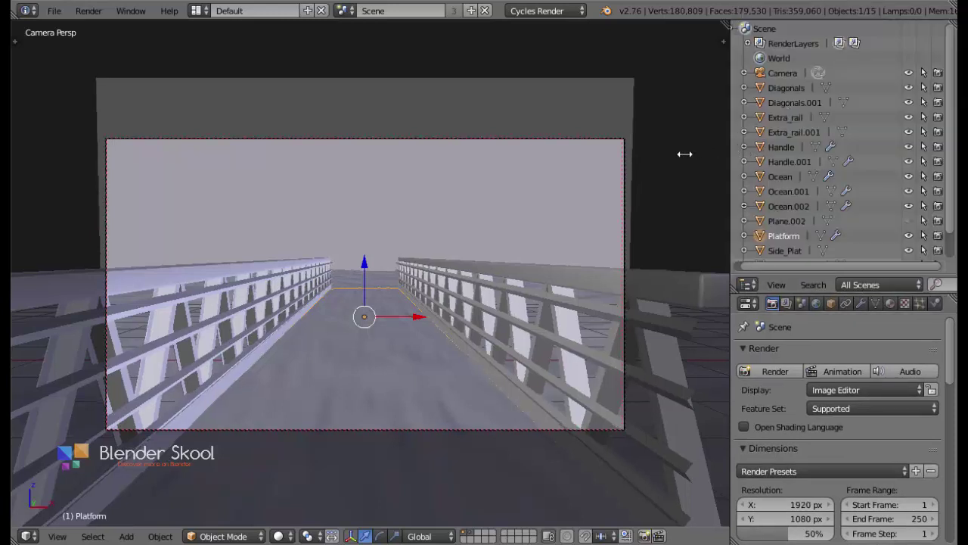
scroll(795, 100, "down", 1)
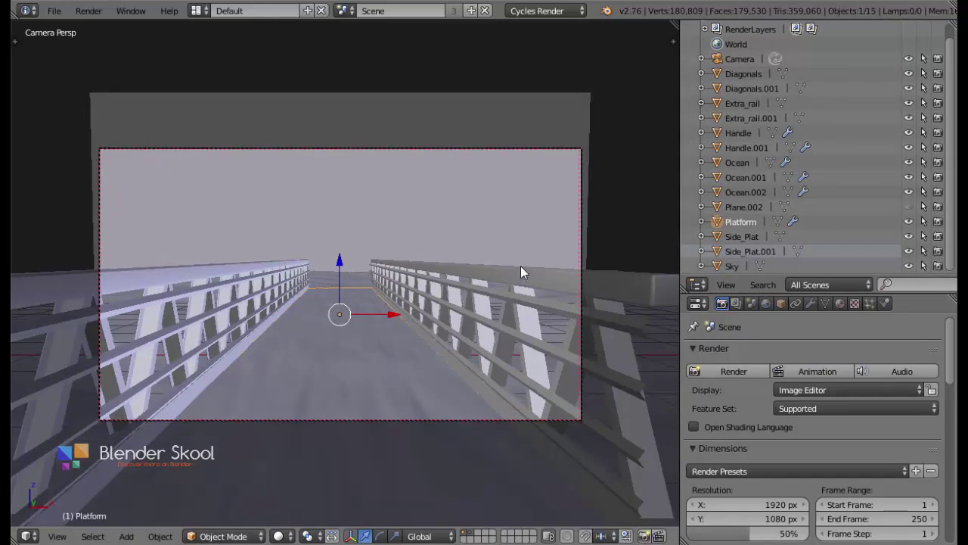
- Leave the camera view, select Plane.002 and toggle its viewport visibility to examine where it stands beside the bridge
middle_click_drag(432, 183, 431, 206)
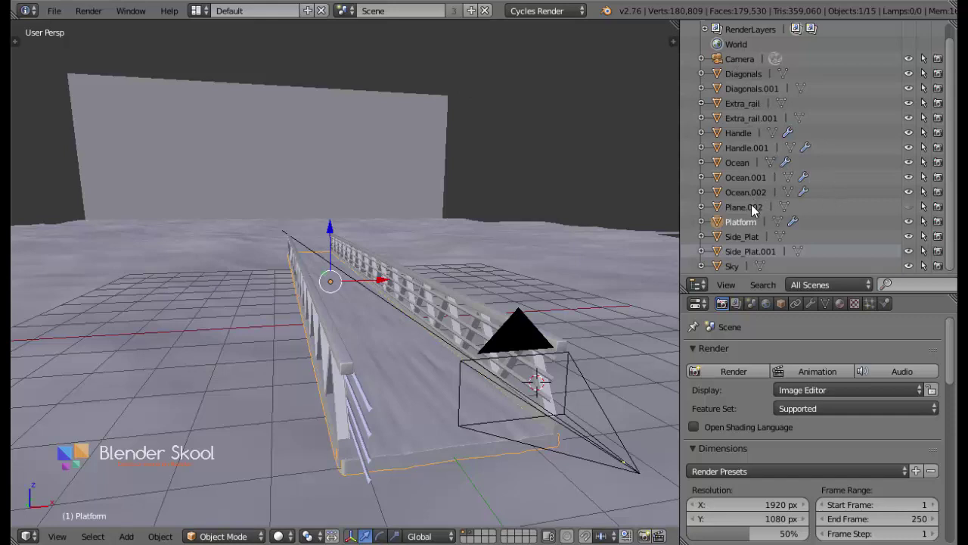
scroll(751, 208, "up", 1)
scroll(745, 222, "down", 1)
left_click(745, 208)
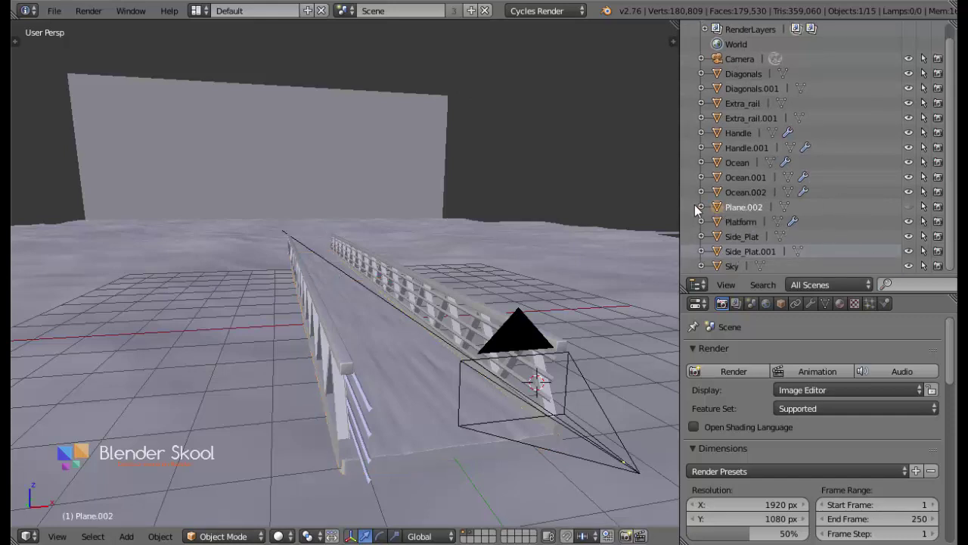
left_click(908, 207)
middle_click_drag(671, 219, 692, 177)
middle_click_drag(484, 199, 381, 205)
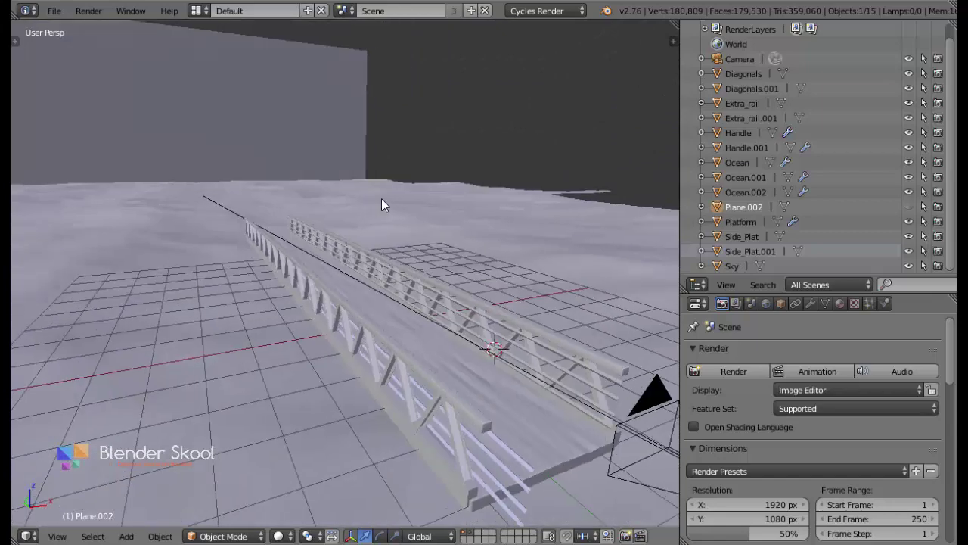
left_click(911, 209)
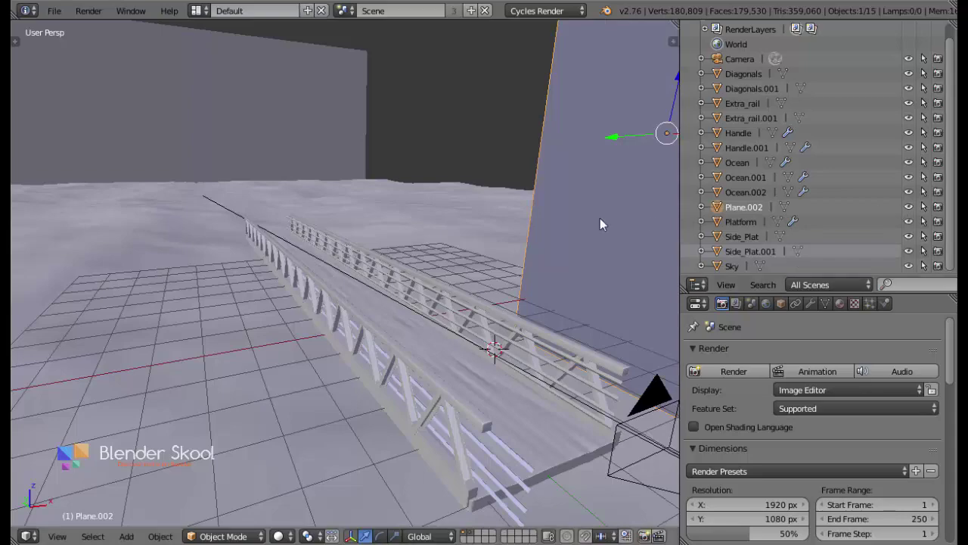
middle_click_drag(582, 225, 547, 218)
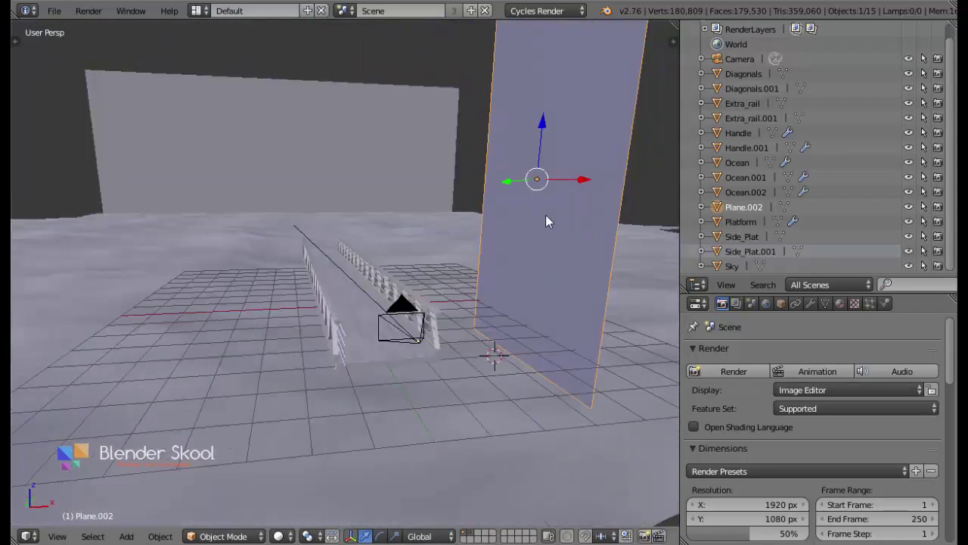
left_click(907, 207)
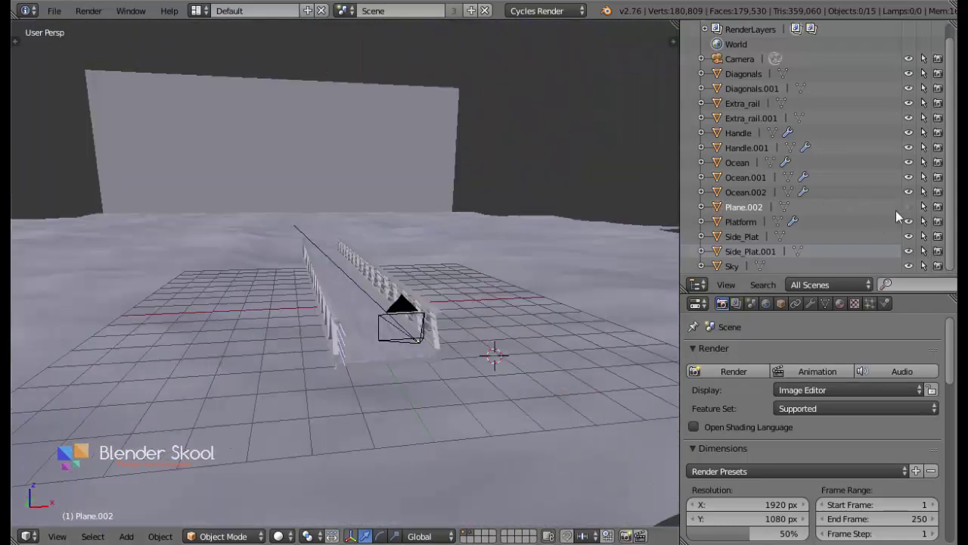
left_click(908, 207)
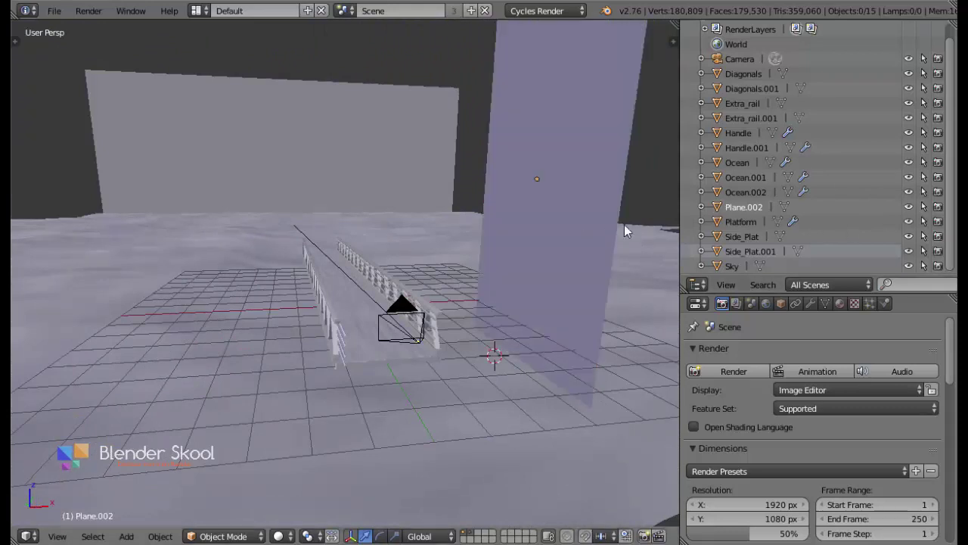
left_click(909, 208)
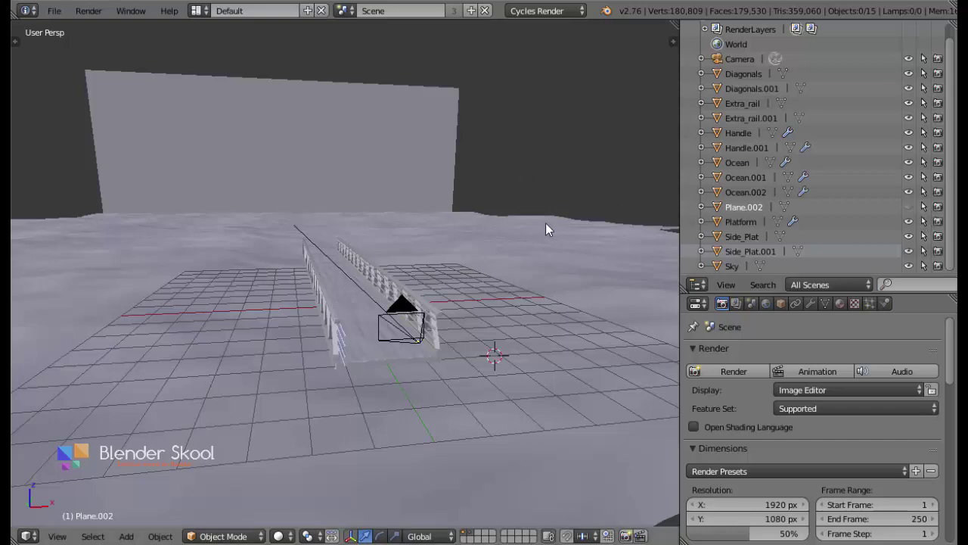
- Exclude Plane.002 from rendering and unhide it in the viewport
middle_click_drag(532, 214, 649, 126)
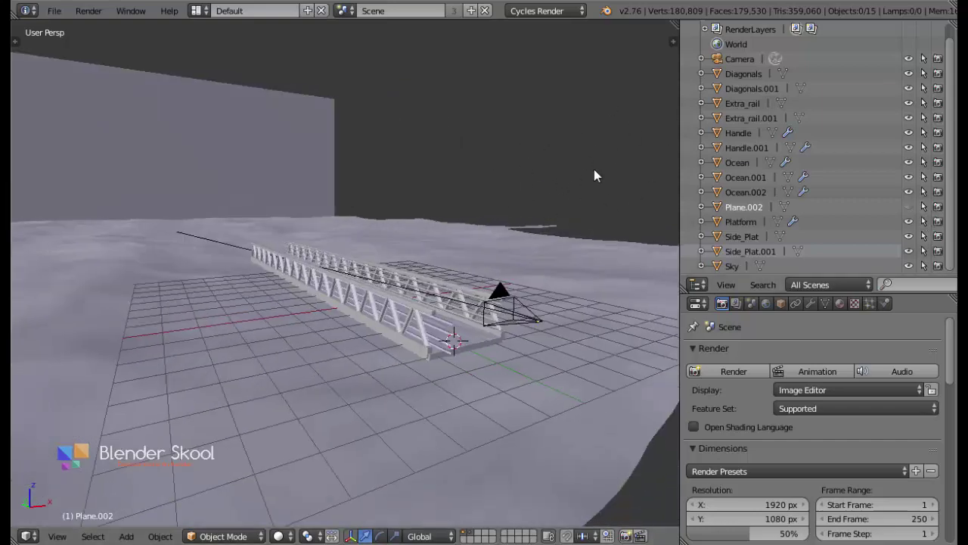
left_click(938, 208)
left_click(909, 208)
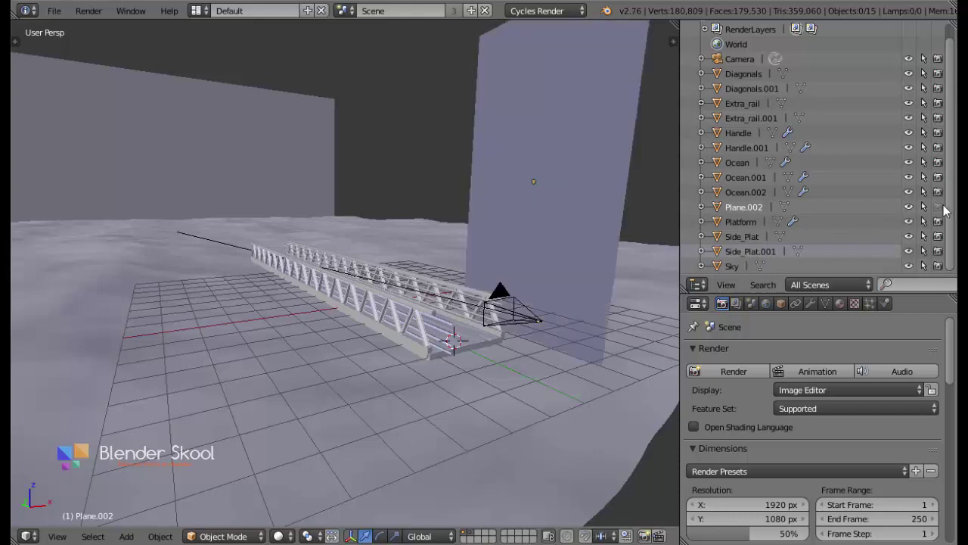
- Delete the tall Plane.002 object beside the bridge from the scene
right_click(538, 92)
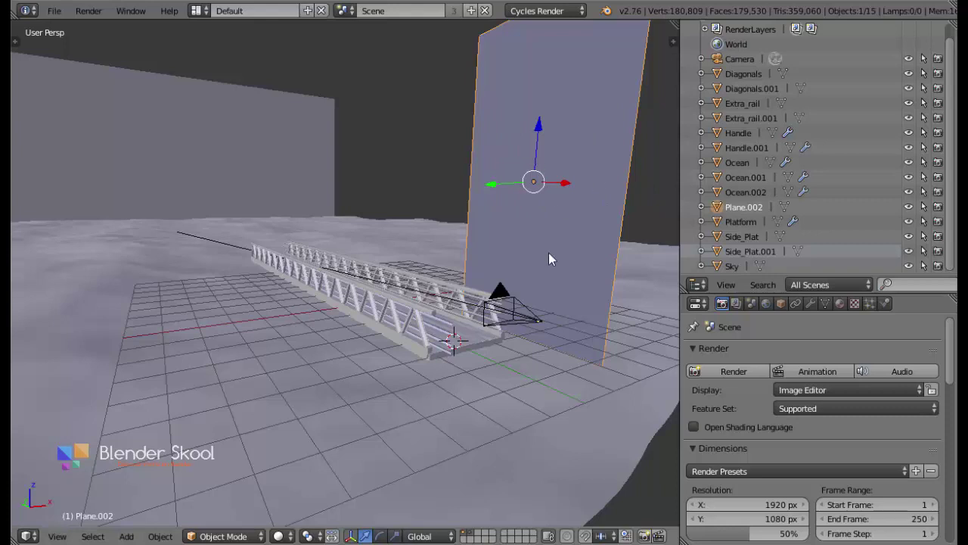
key("x")
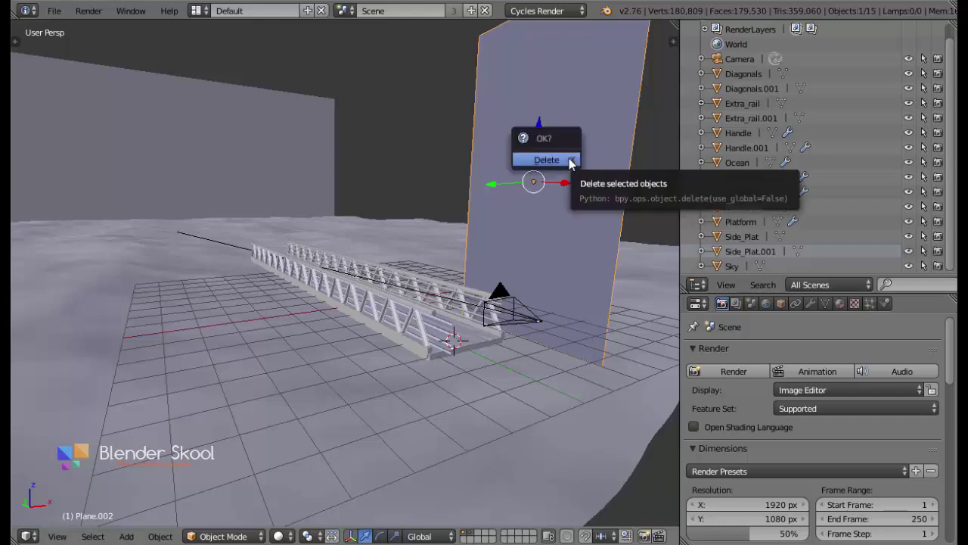
left_click(569, 161)
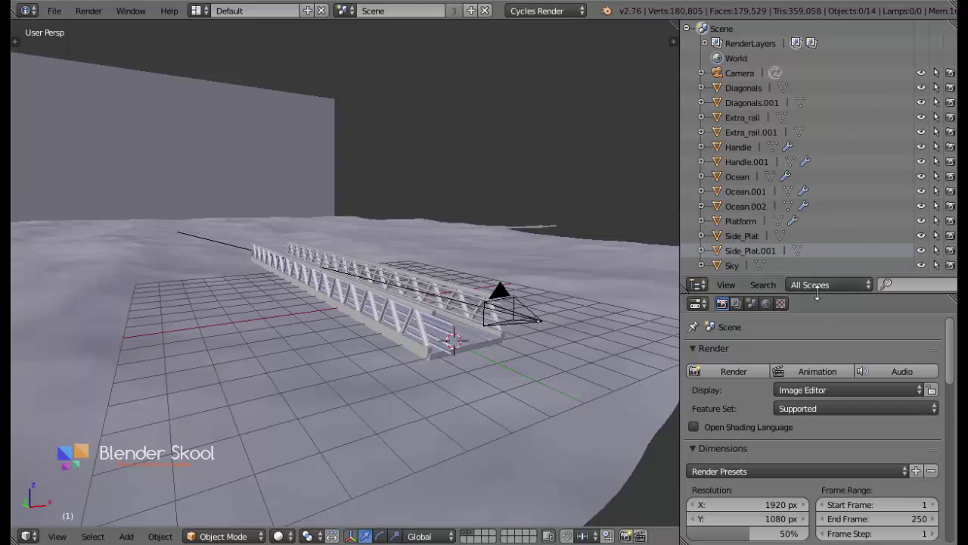
- Shrink the Outliner area to give the render settings more height, and return its list to the first entries
left_click_drag(818, 292, 822, 155)
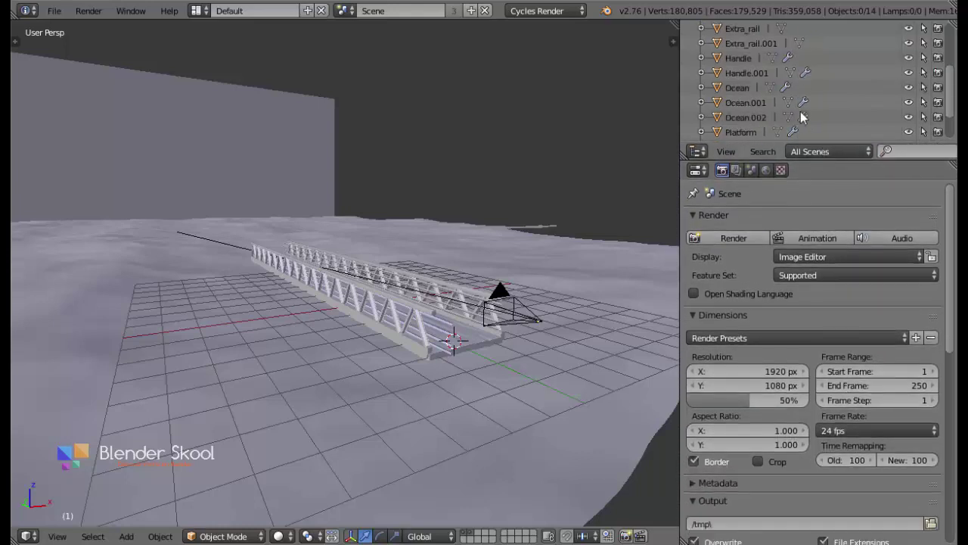
scroll(786, 80, "up", 8)
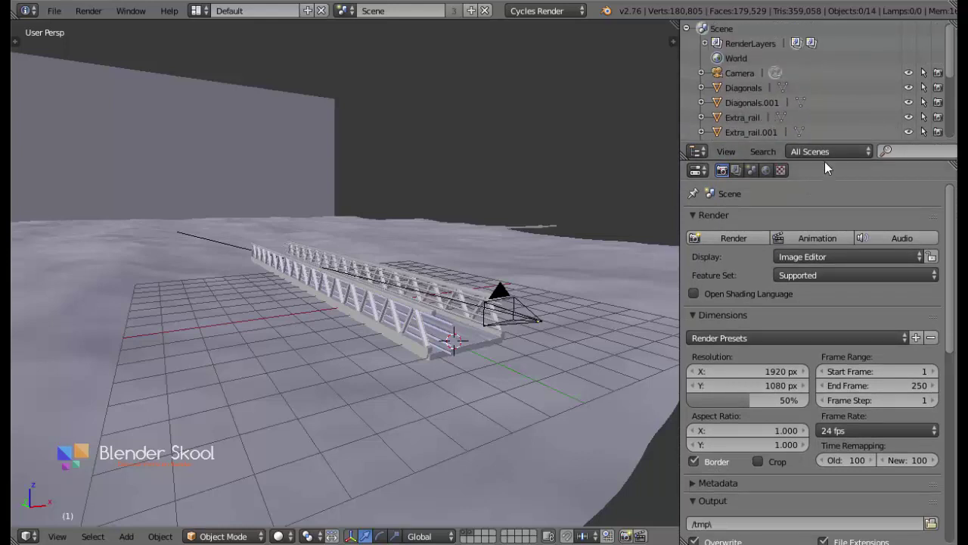
- Shrink the Outliner area further, select the bridge's Platform object, center the view on it and show its modifiers
left_click_drag(823, 160, 819, 43)
middle_click_drag(341, 318, 463, 234)
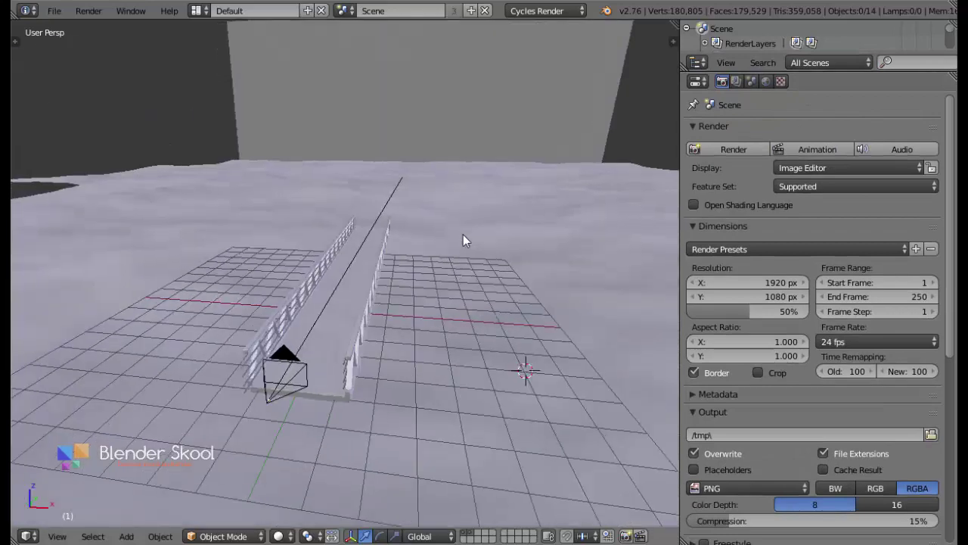
scroll(464, 234, "up", 5)
right_click(311, 326)
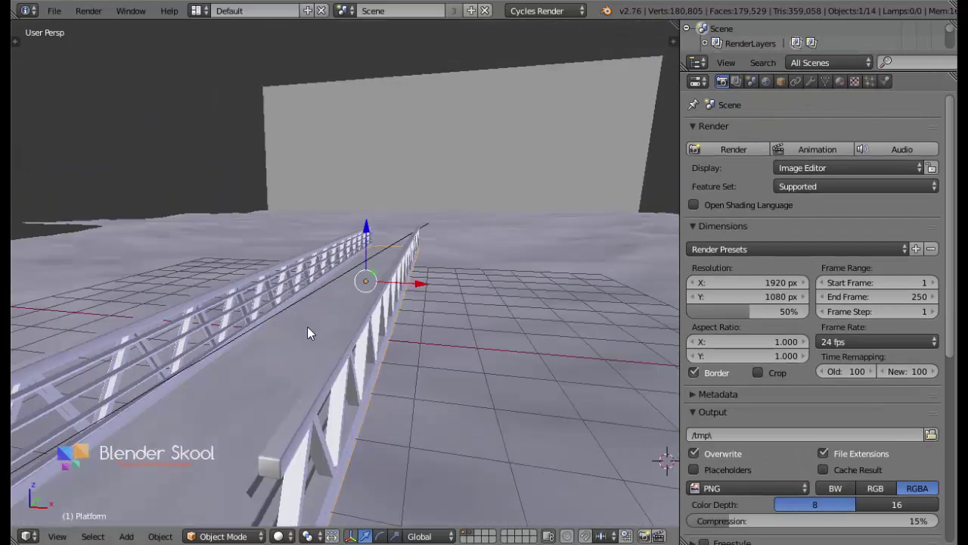
key("KP_Decimal")
middle_click_drag(301, 329, 342, 277)
scroll(392, 318, "down", 2)
middle_click_drag(392, 319, 473, 340)
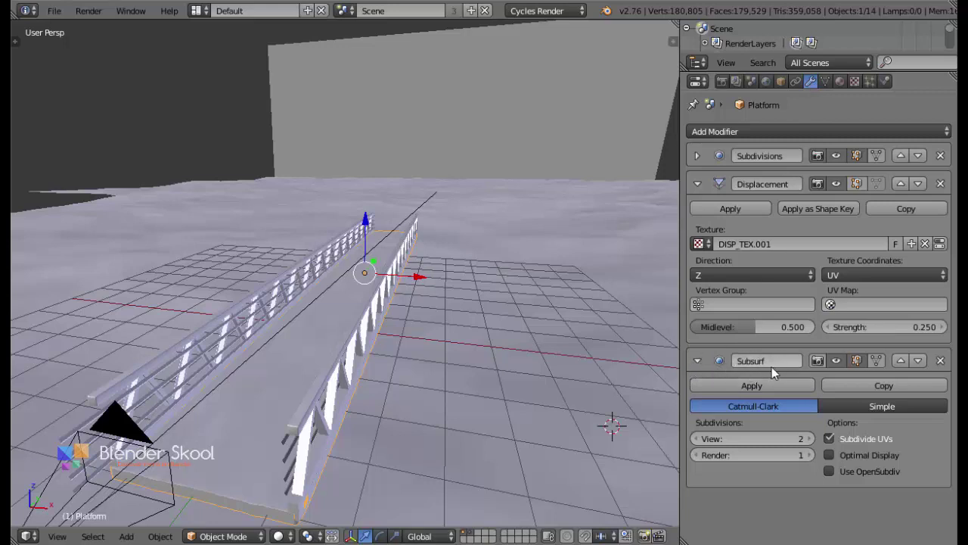
- Toggle the Platform's Subsurf modifier off and on in the viewport to examine its effect on the bridge deck
left_click(836, 361)
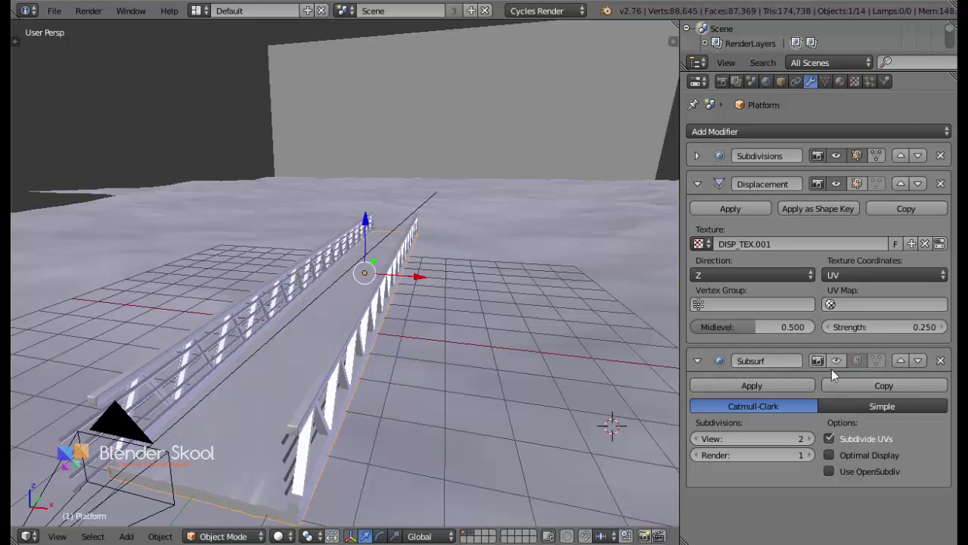
left_click(839, 361)
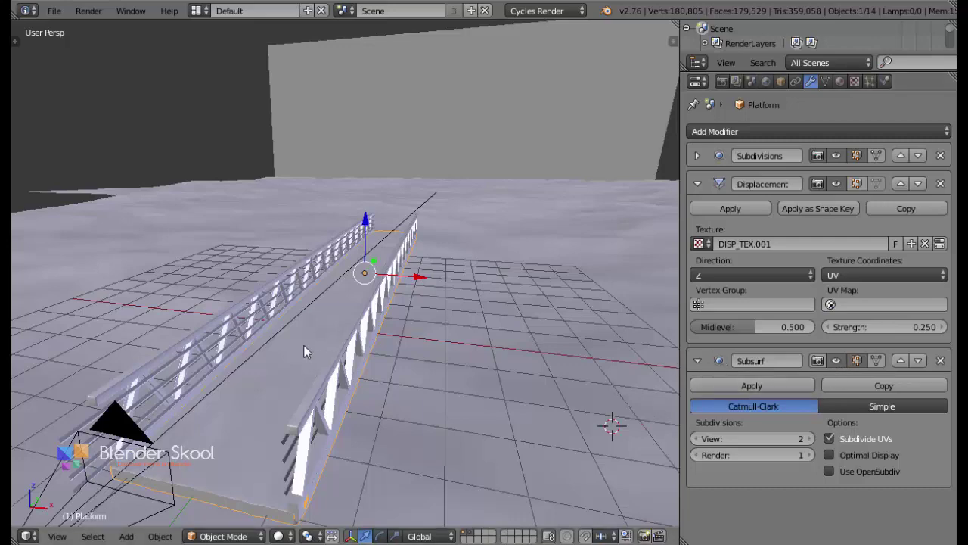
middle_click_drag(359, 318, 378, 299)
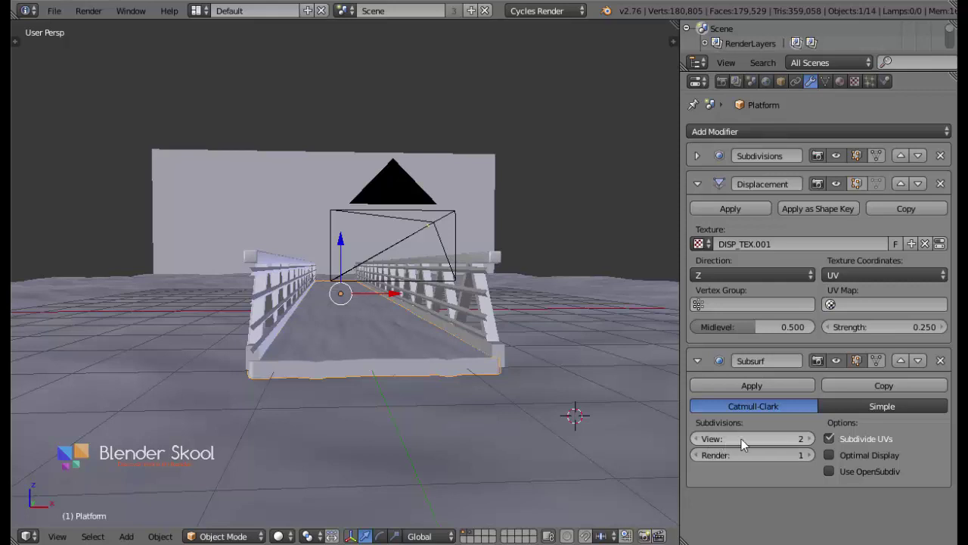
- Try 3 viewport subdivisions on the Platform's Subsurf modifier, examine the deck, and return the value to 2
left_click(807, 439)
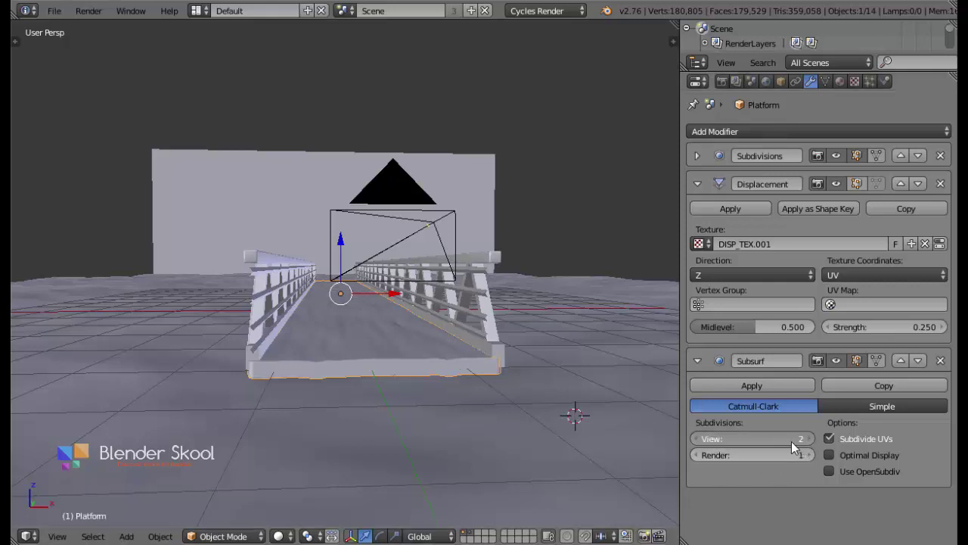
scroll(527, 378, "up", 5)
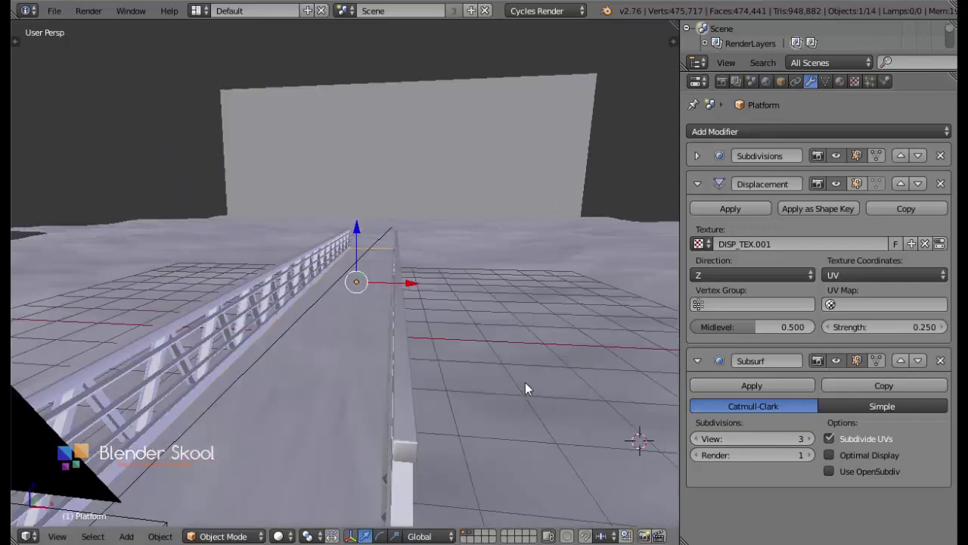
middle_click_drag(525, 382, 364, 341)
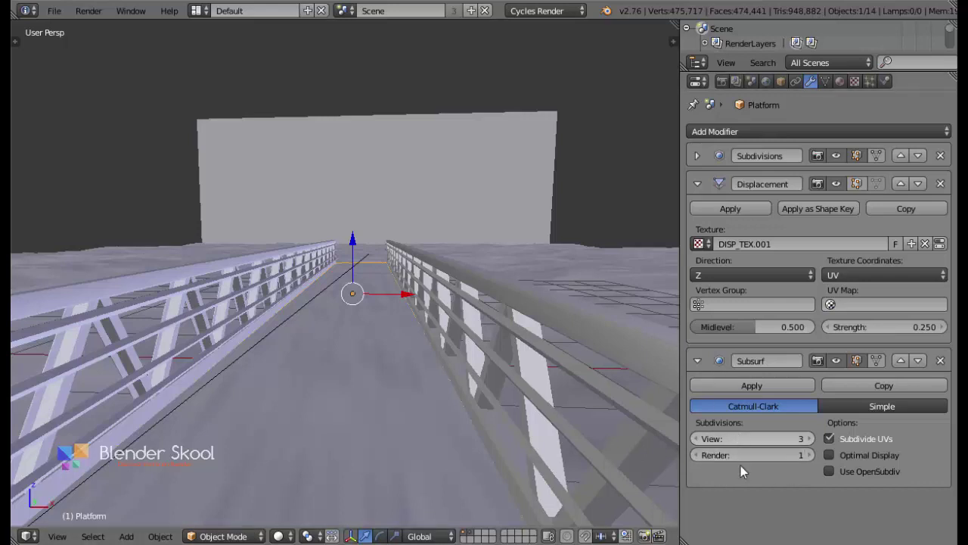
left_click_drag(752, 445, 733, 434)
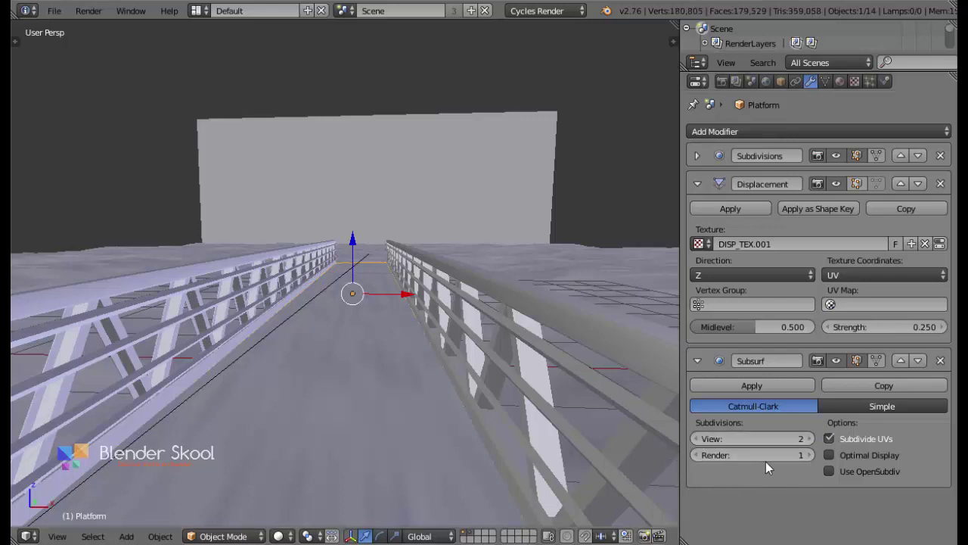
- Set the Platform's Subsurf render subdivisions to 2 and inspect the bridge deck from several angles
left_click(808, 454)
scroll(602, 375, "down", 8)
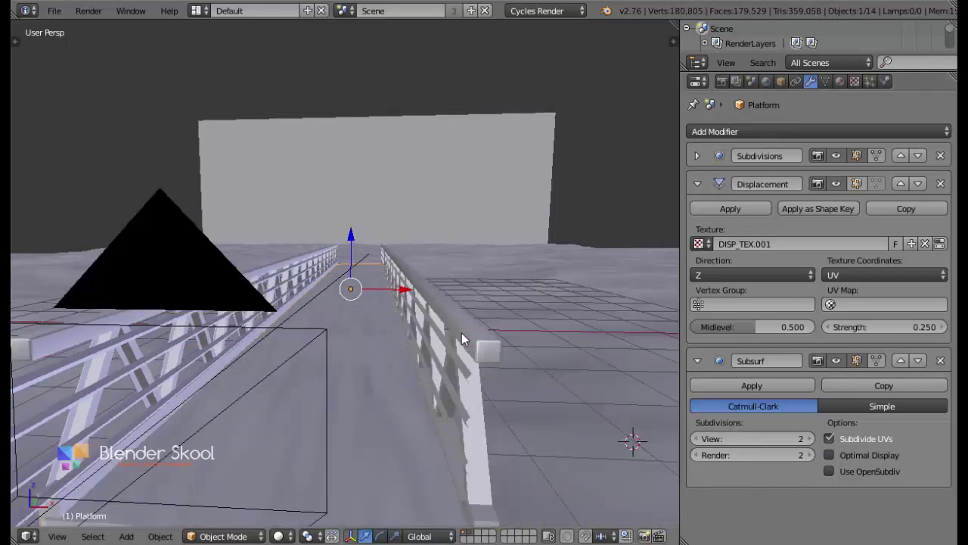
scroll(471, 324, "up", 3)
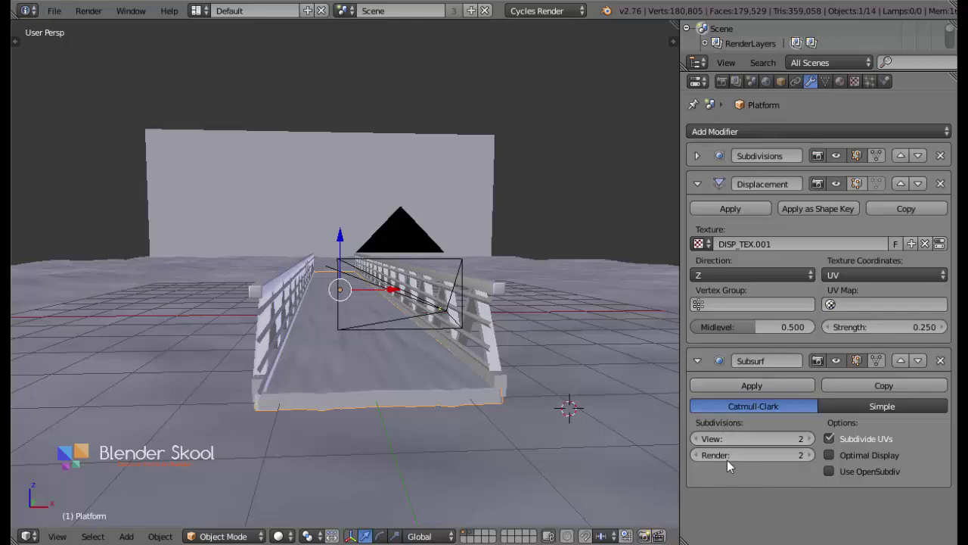
mouse_move(413, 362)
middle_mouse_down()
mouse_move(439, 384)
mouse_move(428, 400)
mouse_move(423, 367)
mouse_move(406, 354)
middle_mouse_up()
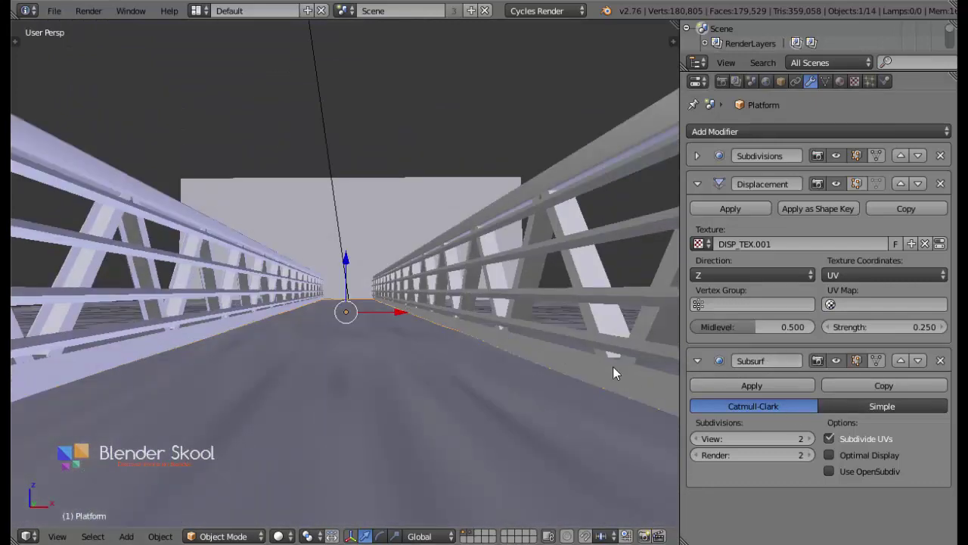
scroll(442, 333, "down", 6)
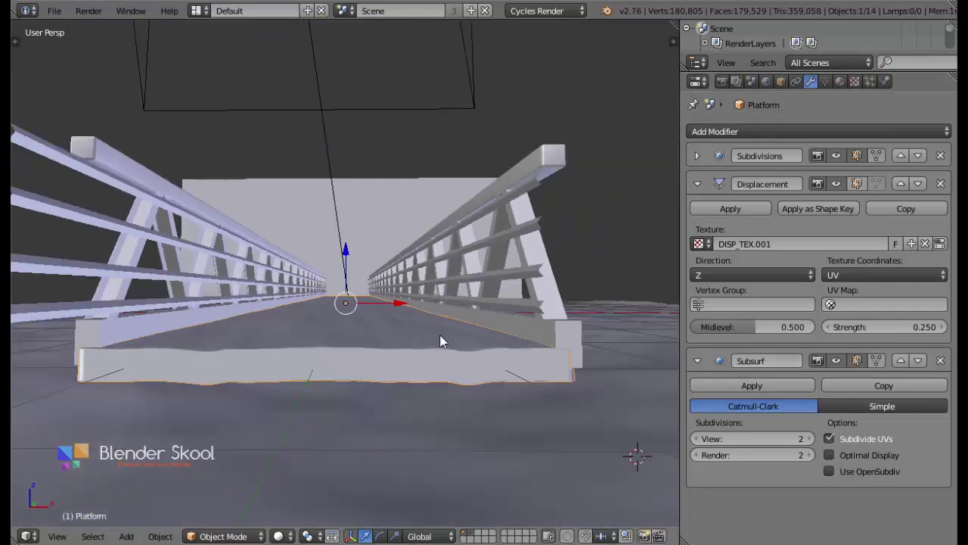
scroll(441, 360, "down", 1)
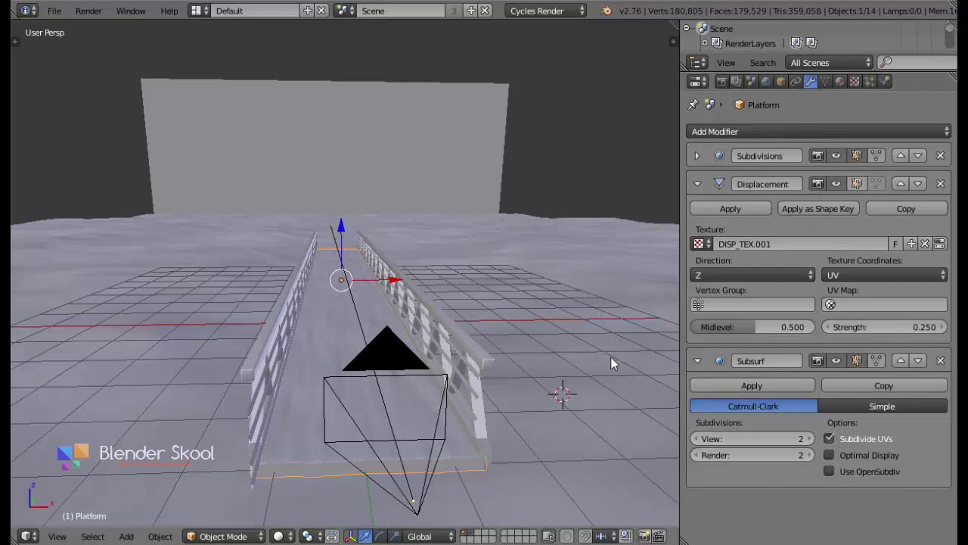
middle_click_drag(494, 404, 599, 262)
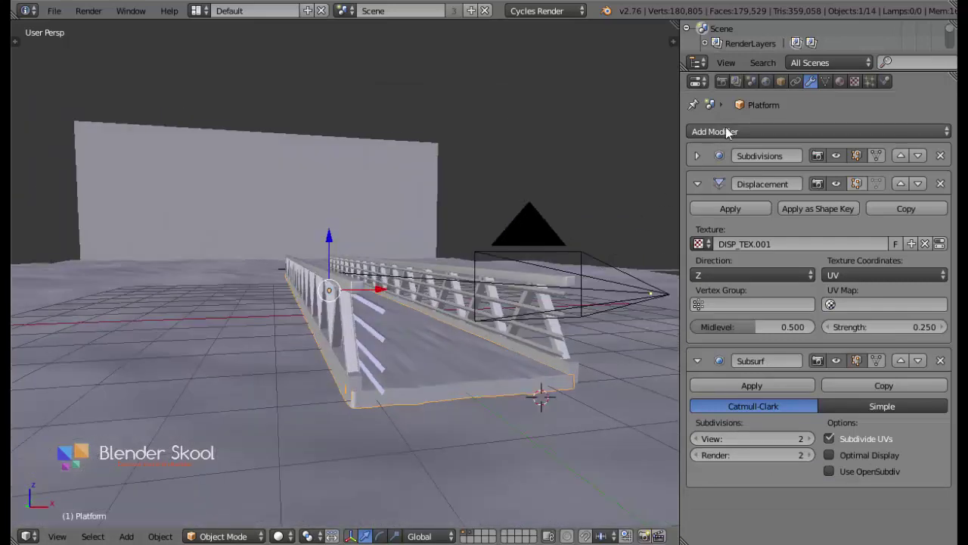
- Show the scene's render layer settings and enlarge the render layer list
left_click(752, 82)
left_click(736, 82)
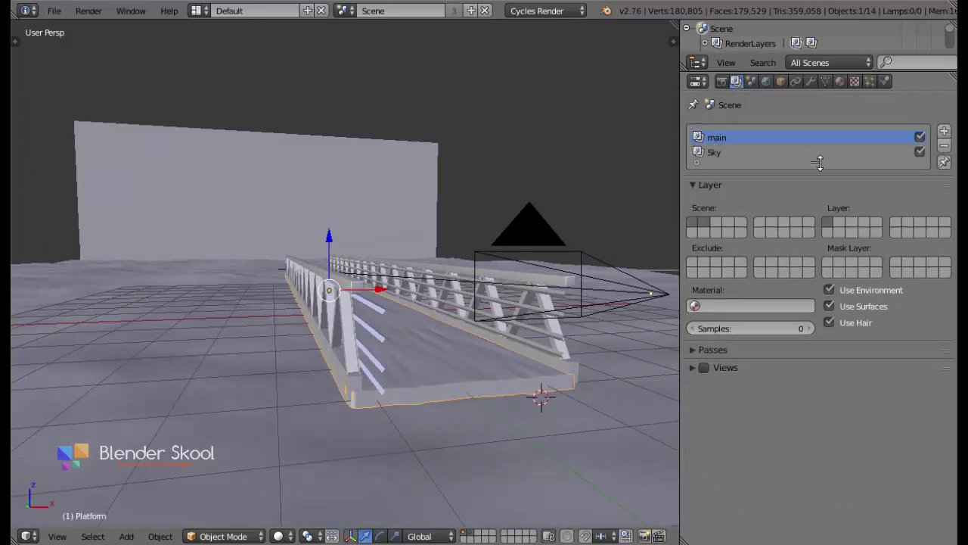
left_click_drag(818, 163, 816, 236)
- Switch repeatedly between the main and Sky render layers to compare their layer assignments
left_click(754, 152)
left_click(750, 140)
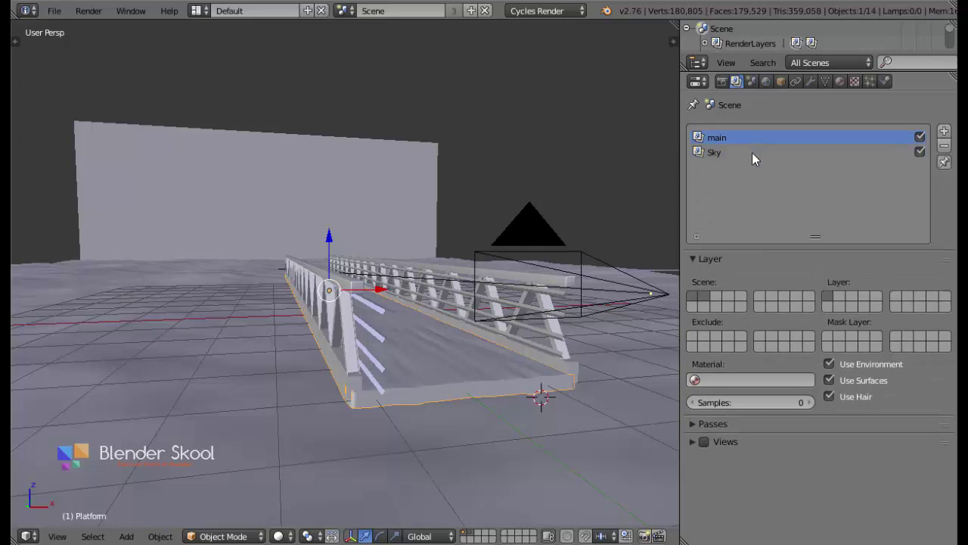
left_click(752, 153)
left_click(751, 140)
left_click(749, 150)
left_click(746, 138)
left_click(725, 151)
left_click(738, 138)
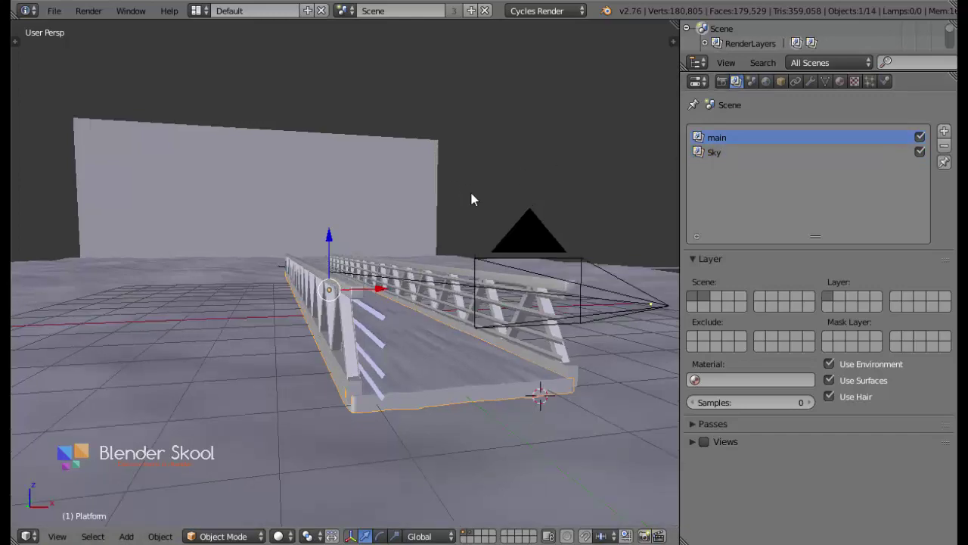
- Display only scene layer 1 with the bridge and ocean, and make Sky the active render layer
middle_click_drag(471, 199, 770, 160)
scroll(364, 258, "down", 4)
left_click(759, 157)
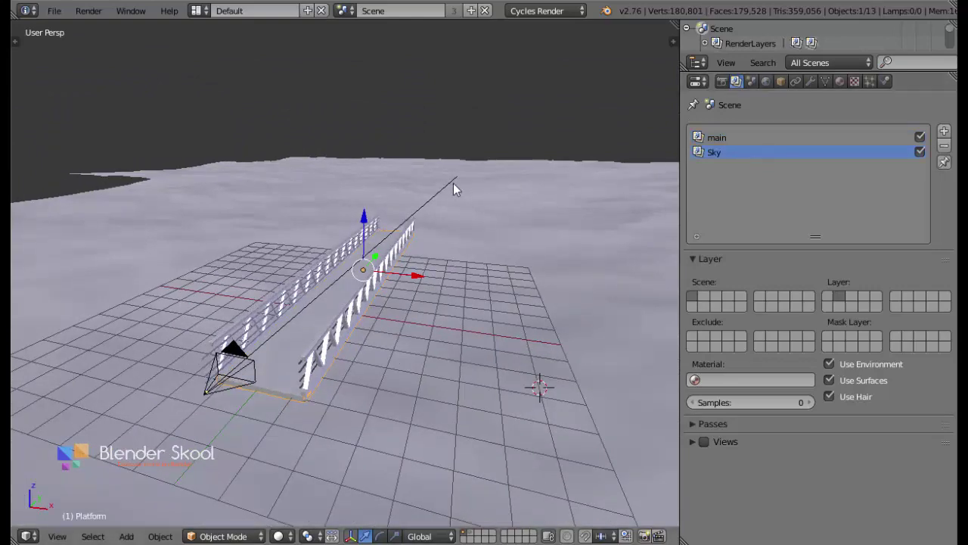
middle_click_drag(414, 194, 479, 188)
- Display only scene layer 2 and select the Sky plane on it
key("2")
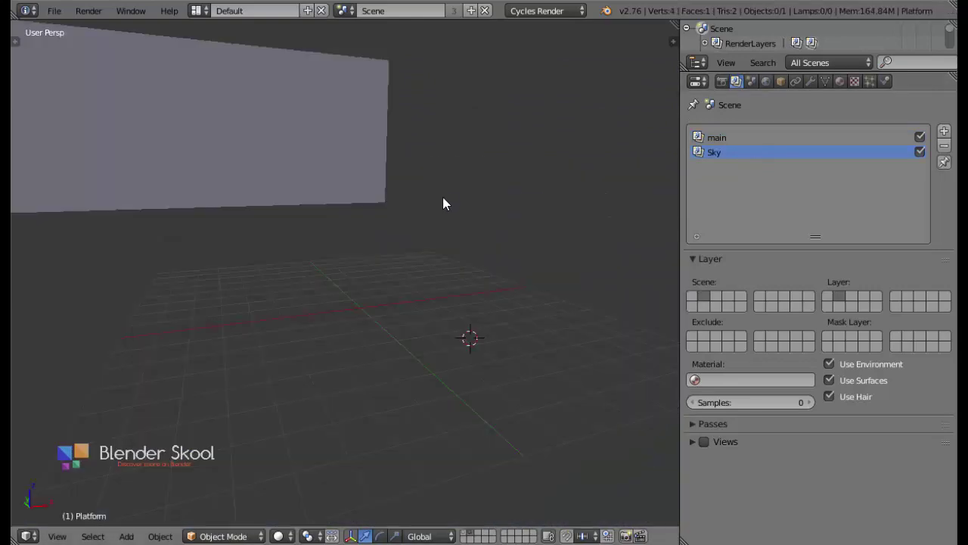
right_click(253, 174)
middle_click_drag(254, 174, 226, 161)
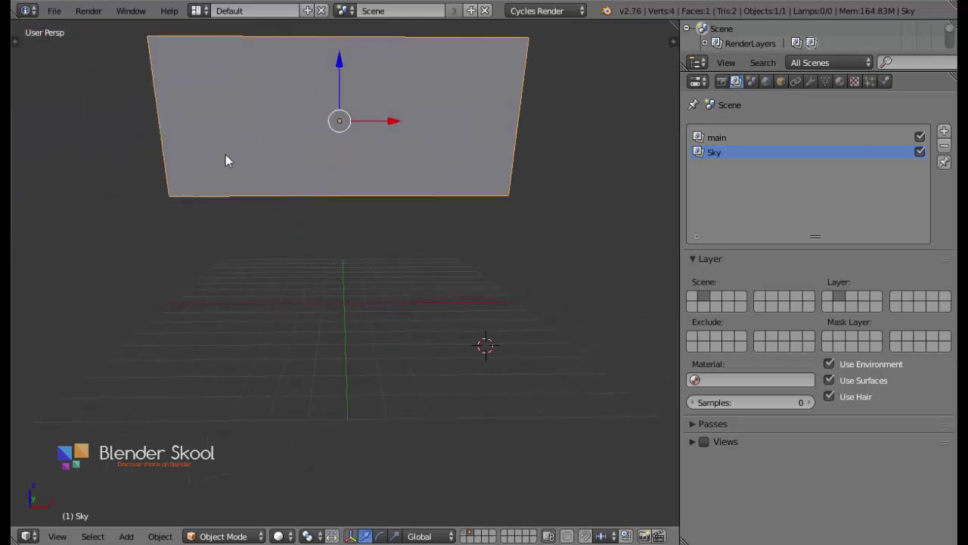
- Return to scene layer 1 and make main the active render layer to examine the bridge and ocean it covers
key("1")
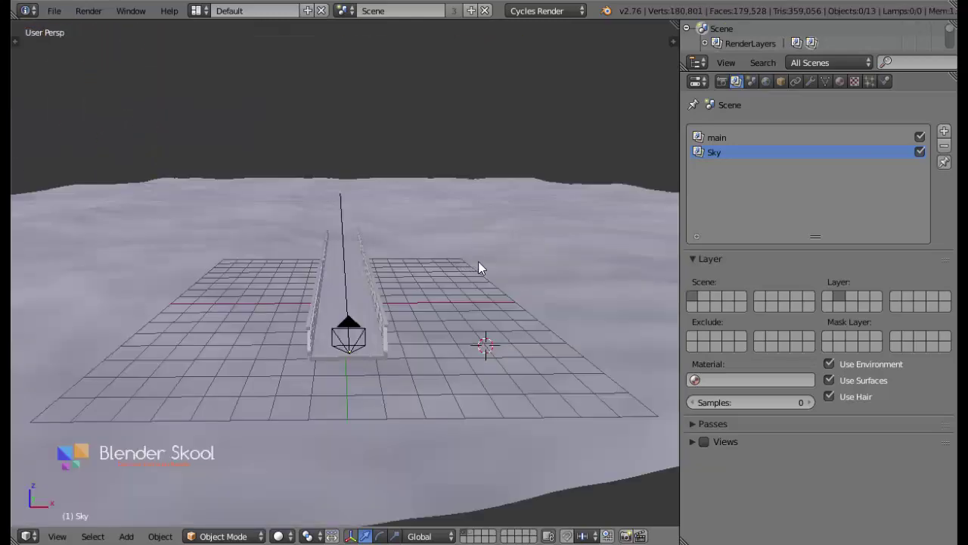
middle_click_drag(479, 267, 420, 262)
left_click(786, 140)
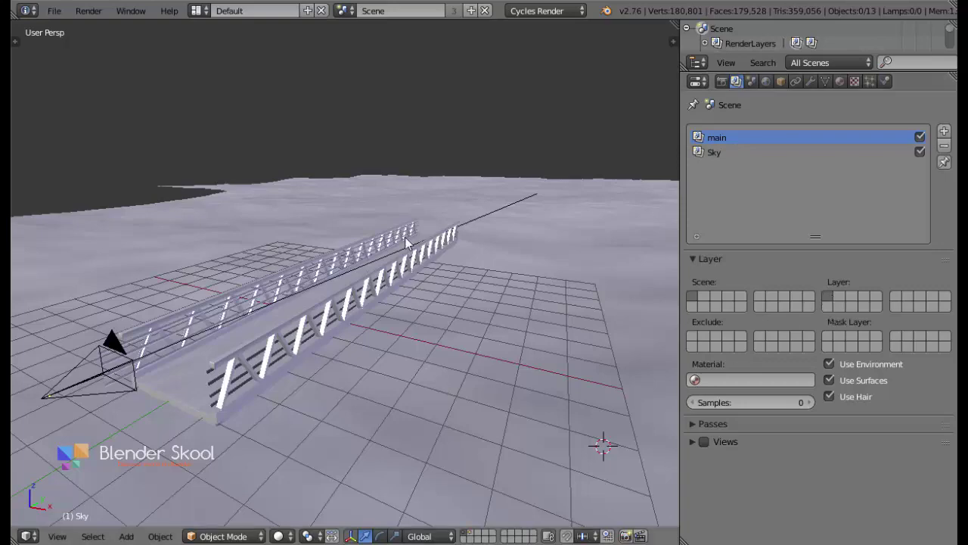
middle_click_drag(319, 291, 348, 274)
- Compare the main and Sky render layers again, view the Sky plane on scene layer 2, and return to scene layer 1
double_click(717, 138)
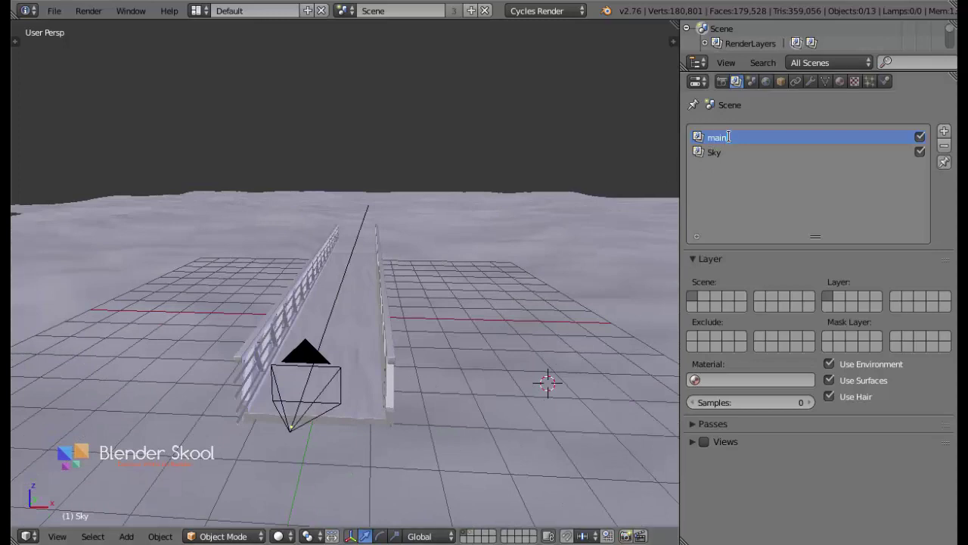
left_click(717, 151)
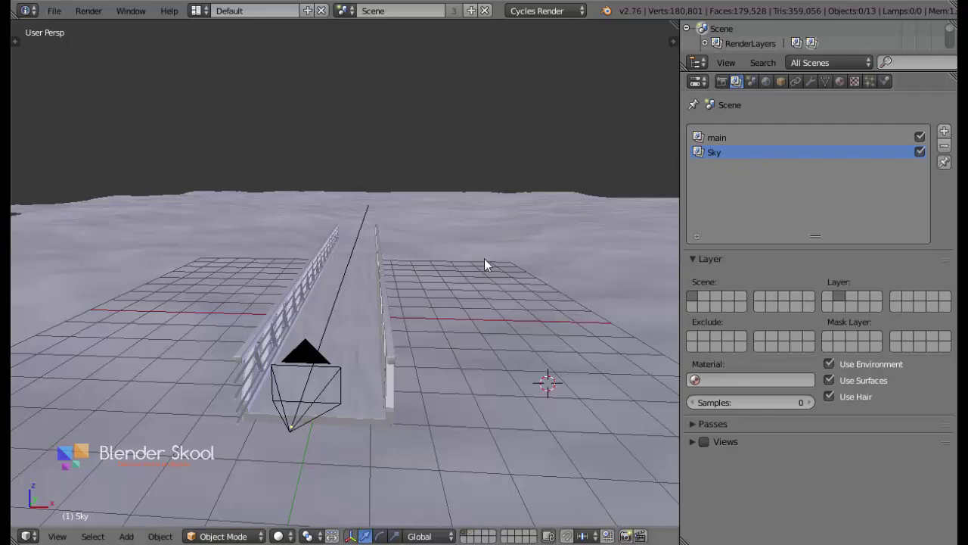
left_click(729, 140)
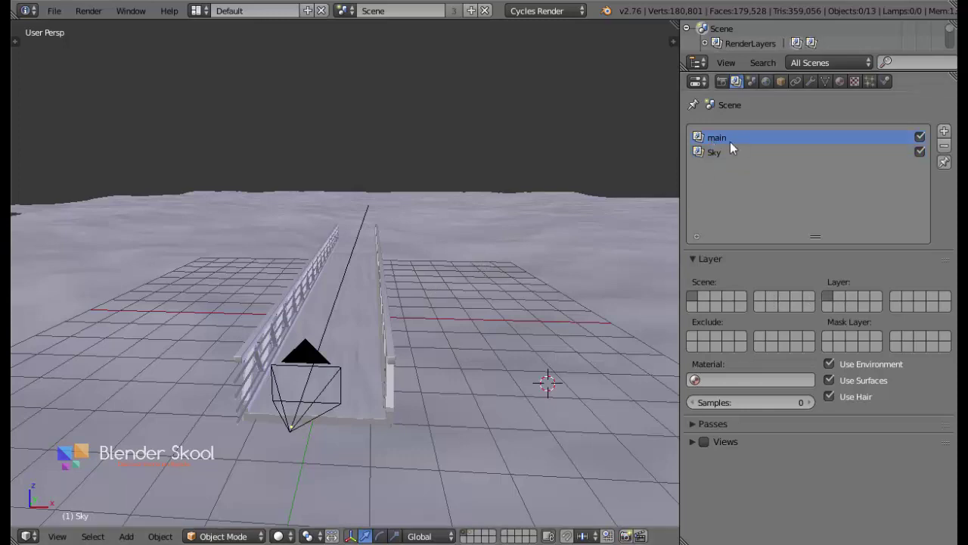
left_click(725, 155)
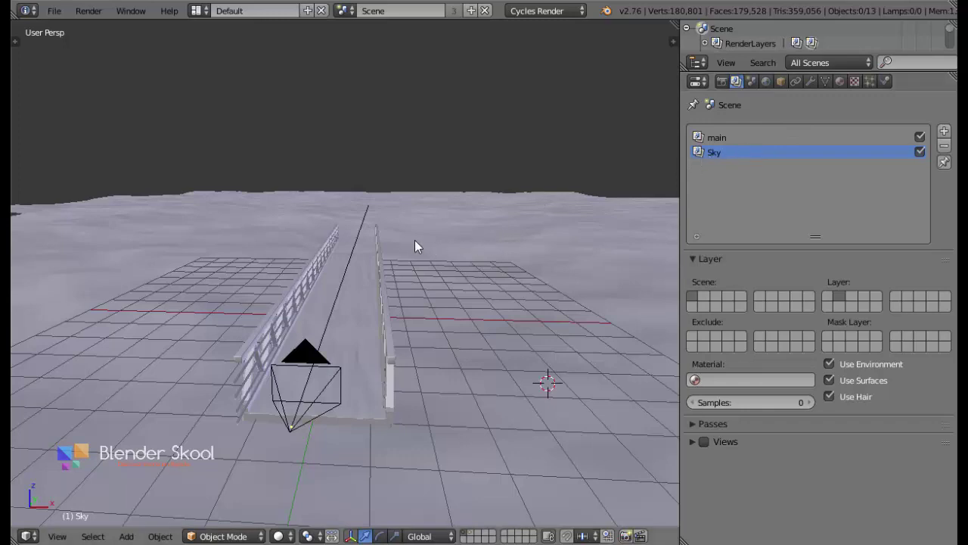
key("2")
middle_click_drag(372, 155, 392, 143)
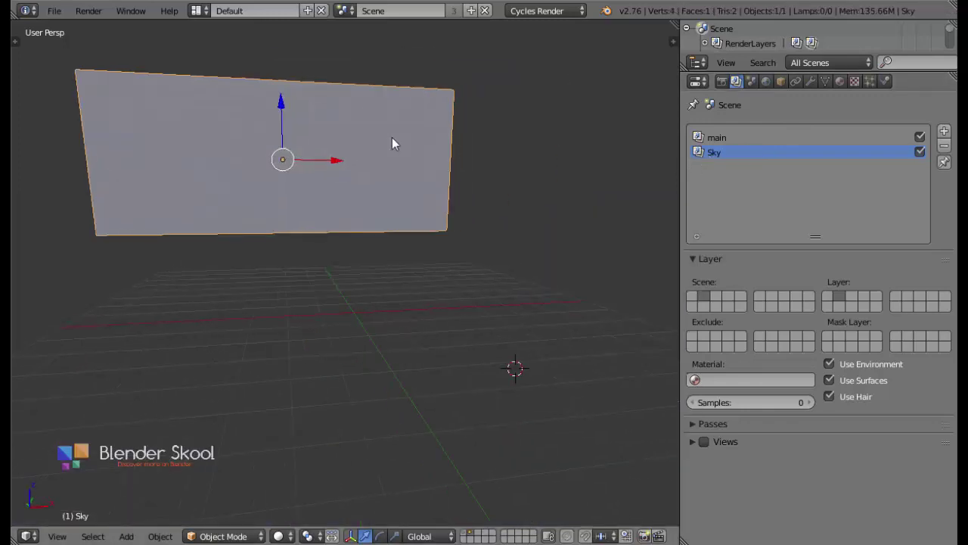
key("1")
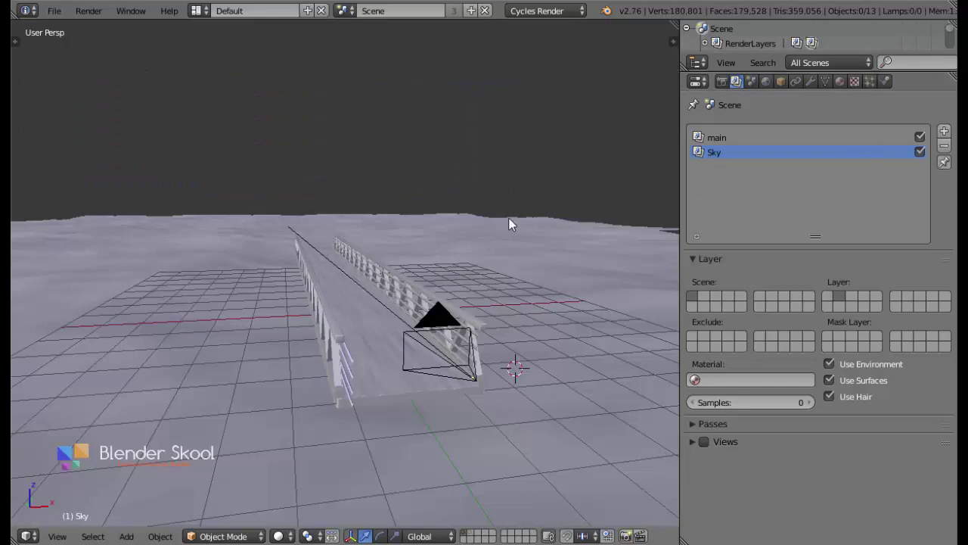
- Change the Outliner area to a UV/Image Editor and enlarge it to show the Render Result
left_click(697, 62)
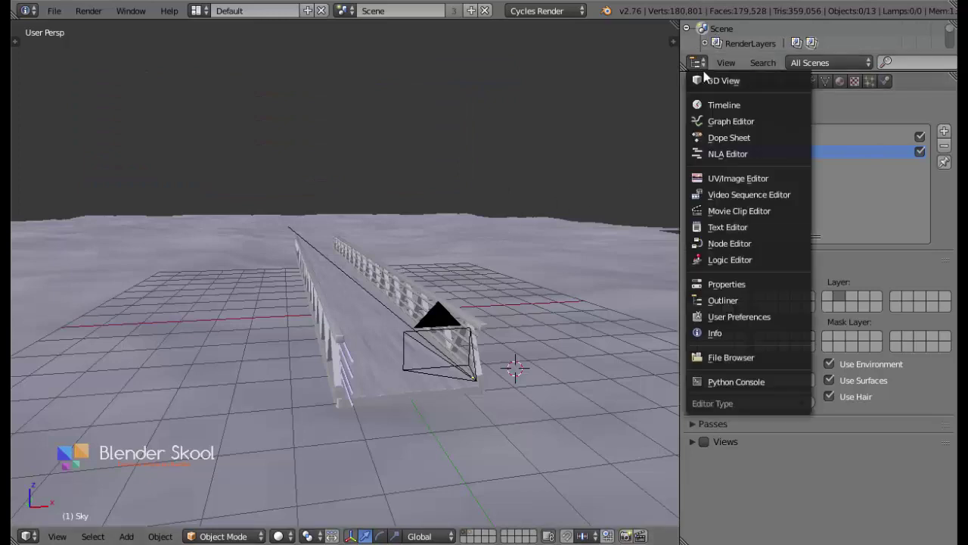
left_click(738, 178)
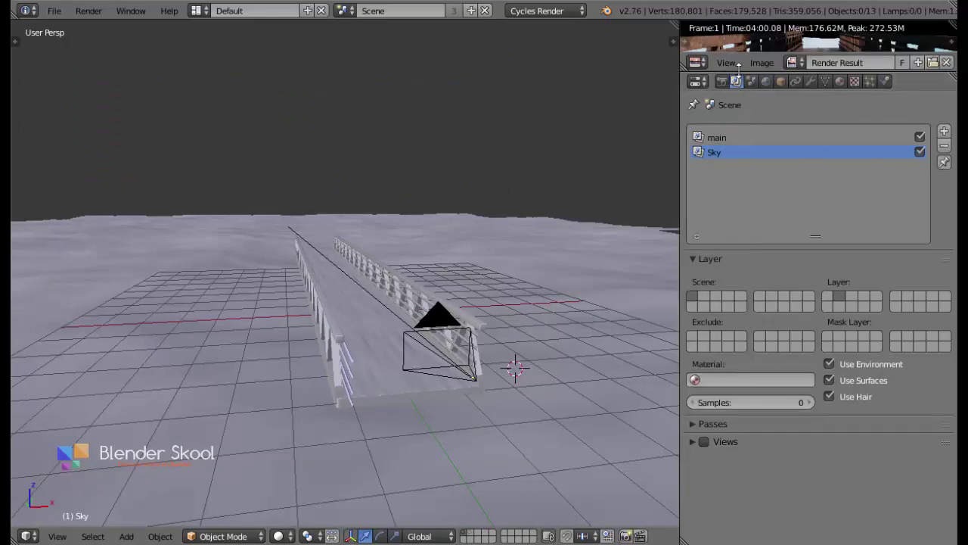
left_click_drag(738, 70, 749, 373)
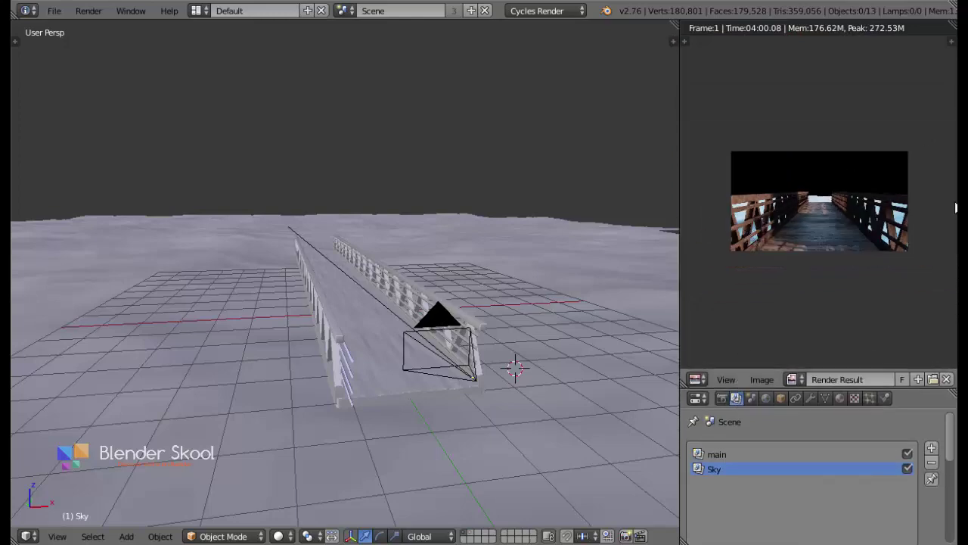
- Look at the scene through the camera and fit the Render Result image to its editor
left_click(56, 536)
left_click(78, 481)
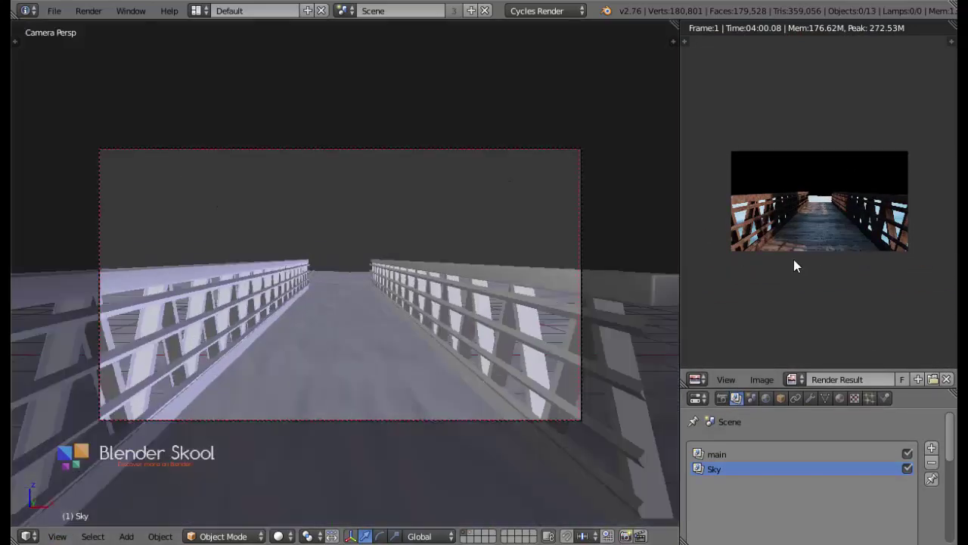
key("Home")
- Preview the camera view in Rendered shading and make main the active render layer
left_click(279, 536)
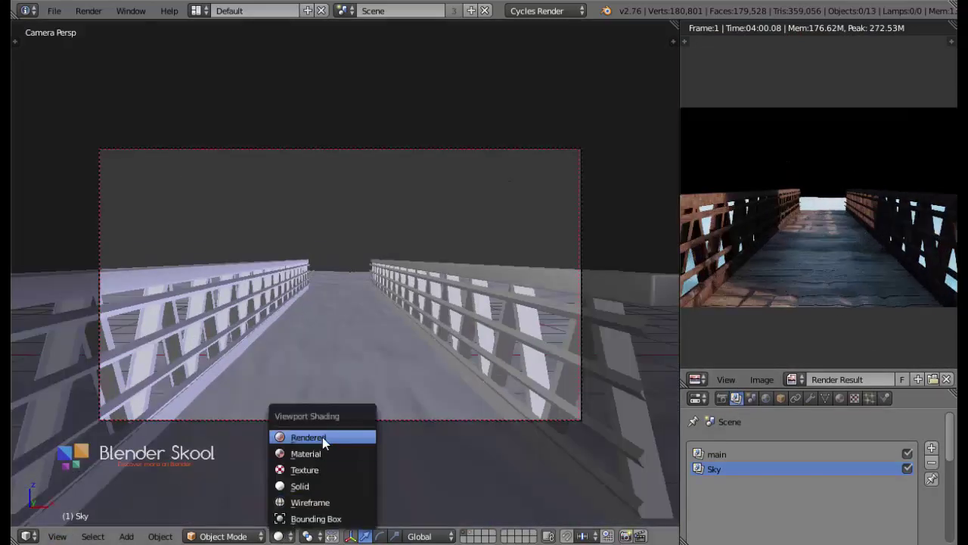
left_click(322, 437)
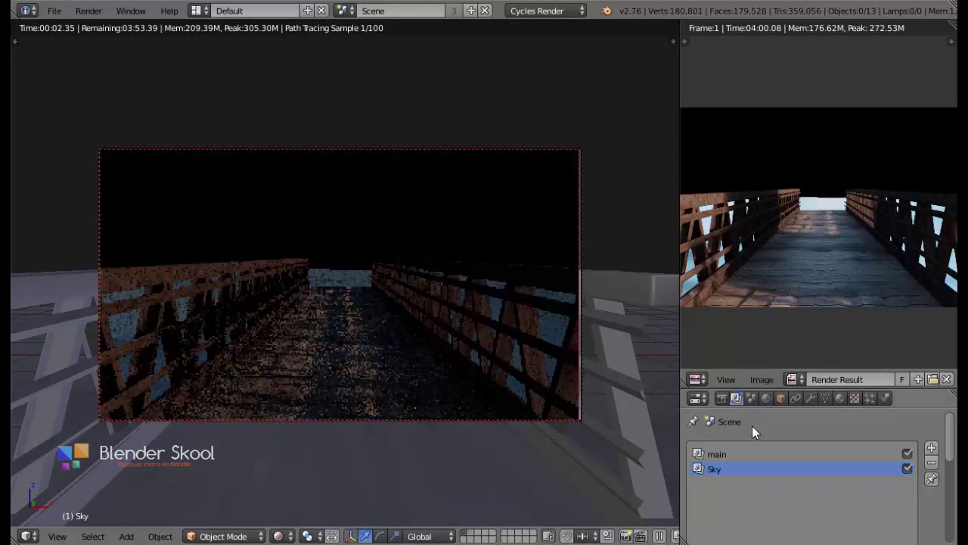
left_click(724, 458)
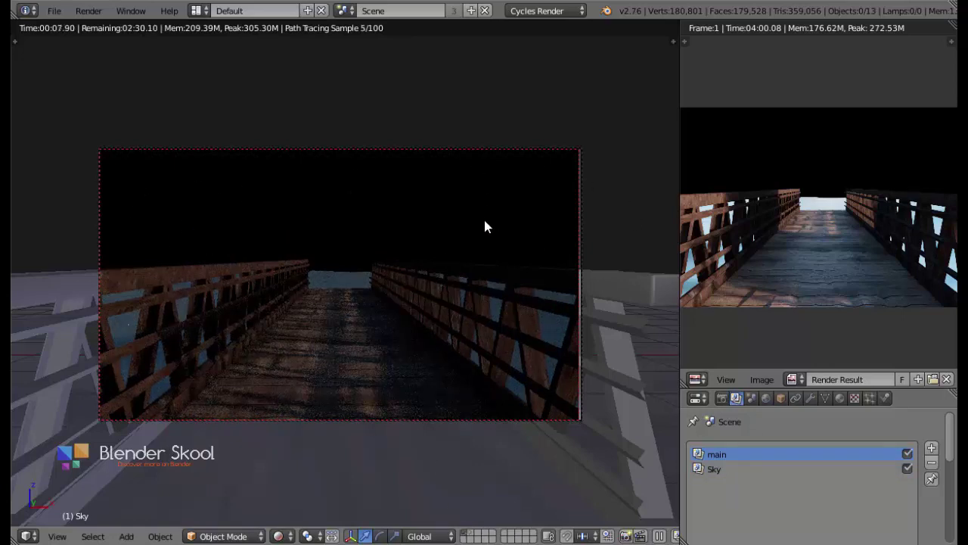
scroll(827, 487, "down", 5)
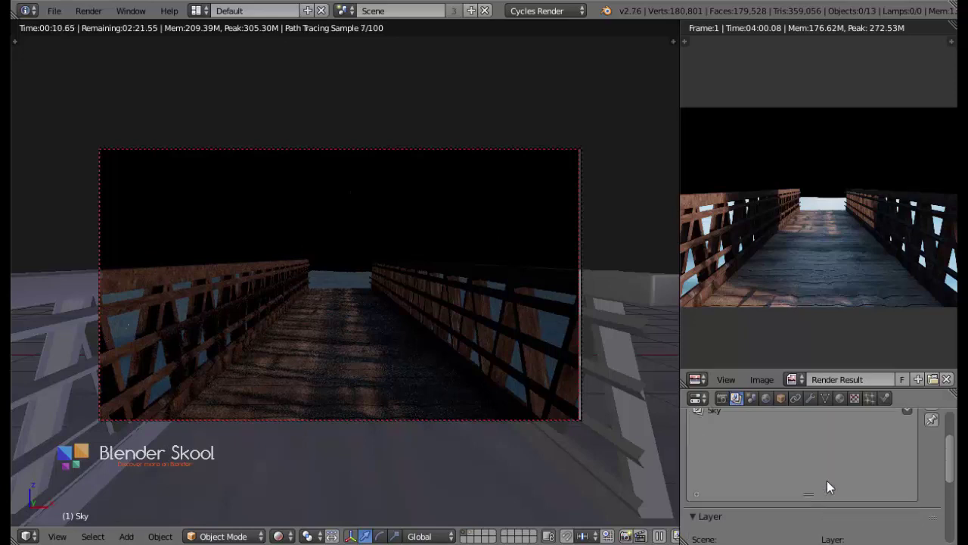
scroll(827, 484, "up", 5)
scroll(748, 444, "down", 5)
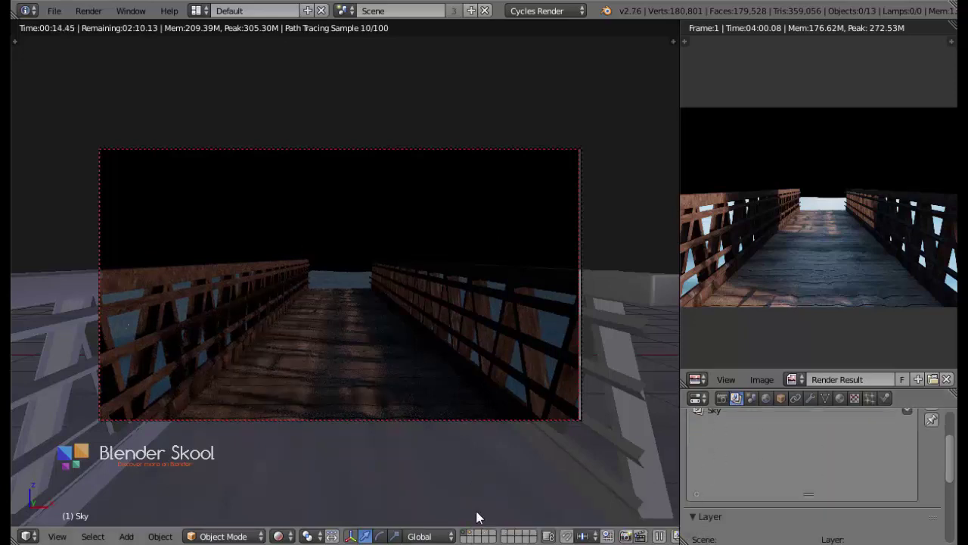
- Show scene layer 2 together with layer 1 and enlarge the Properties editor to show the main render layer's settings
left_click(472, 534, "shift")
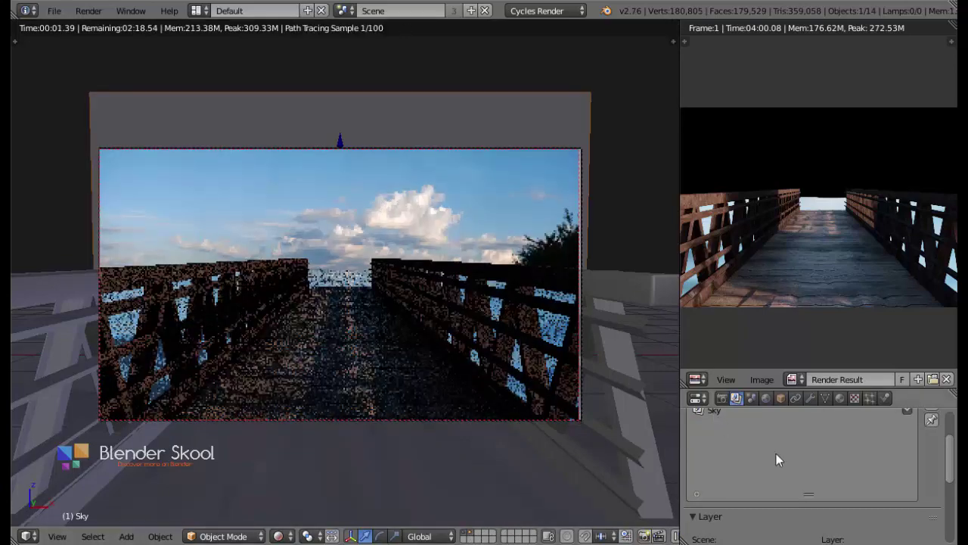
scroll(776, 453, "up", 2)
scroll(758, 460, "down", 1)
scroll(787, 477, "down", 2)
scroll(811, 492, "up", 1)
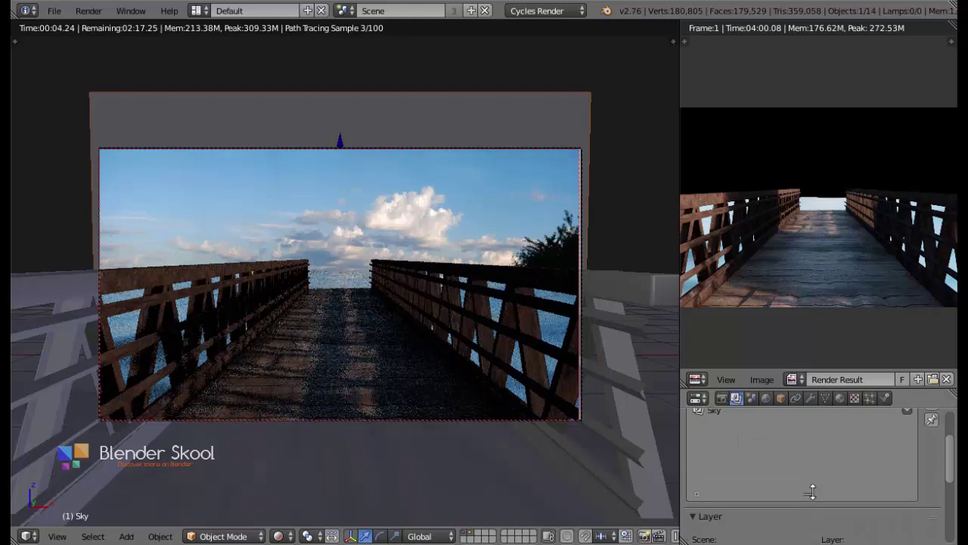
scroll(802, 454, "up", 2)
left_click_drag(806, 392, 802, 214)
scroll(787, 269, "down", 1)
scroll(787, 269, "up", 1)
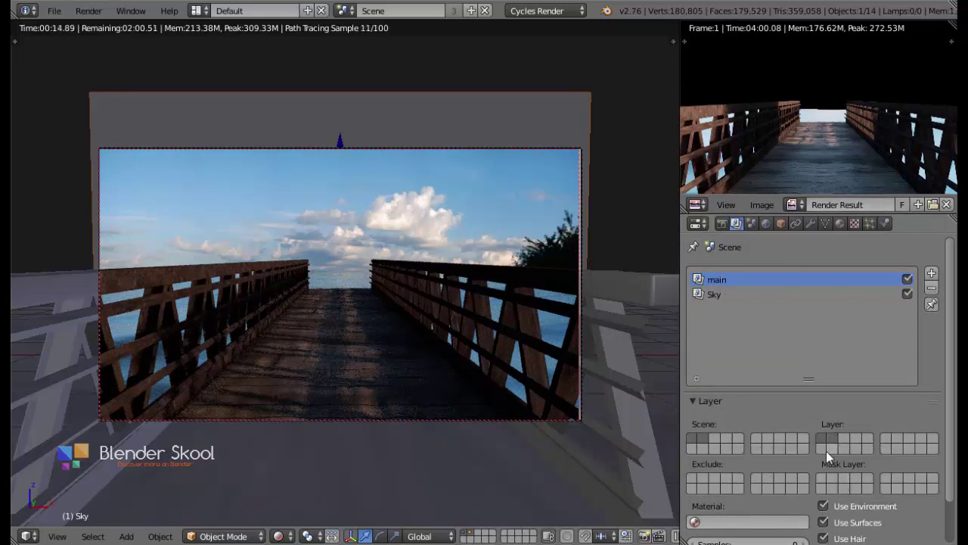
- Include all layers in the main render layer and disable the Sky render layer for rendering
left_click(864, 439)
left_click_drag(834, 447, 887, 448)
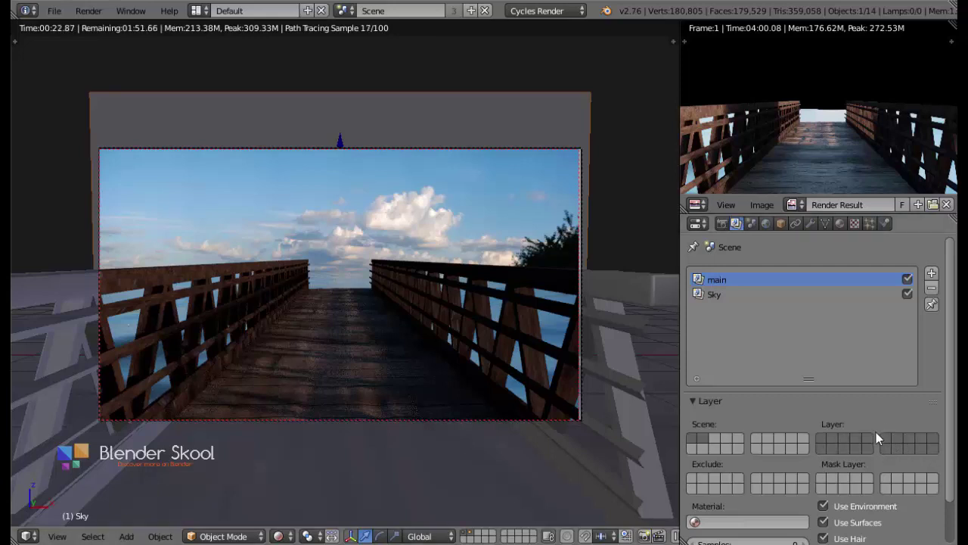
left_click(744, 298)
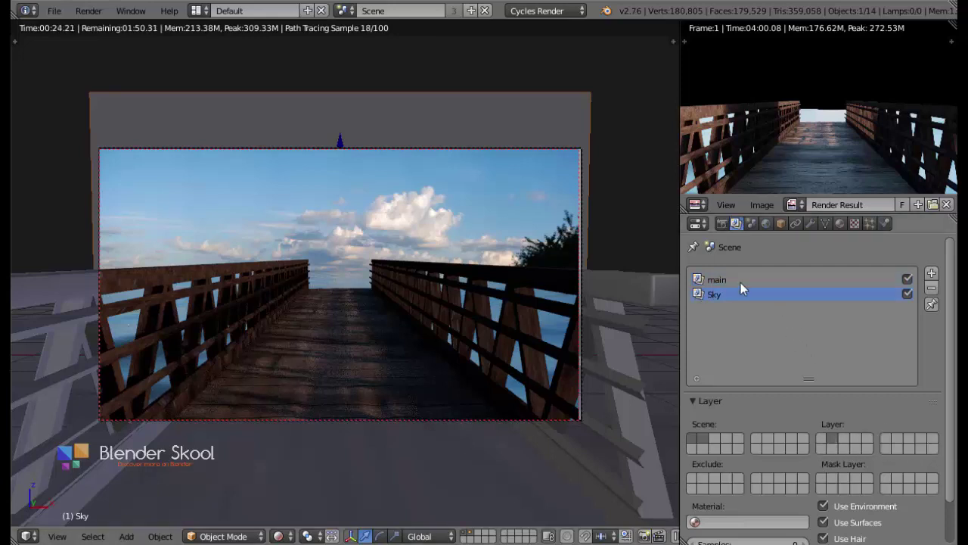
left_click(911, 299)
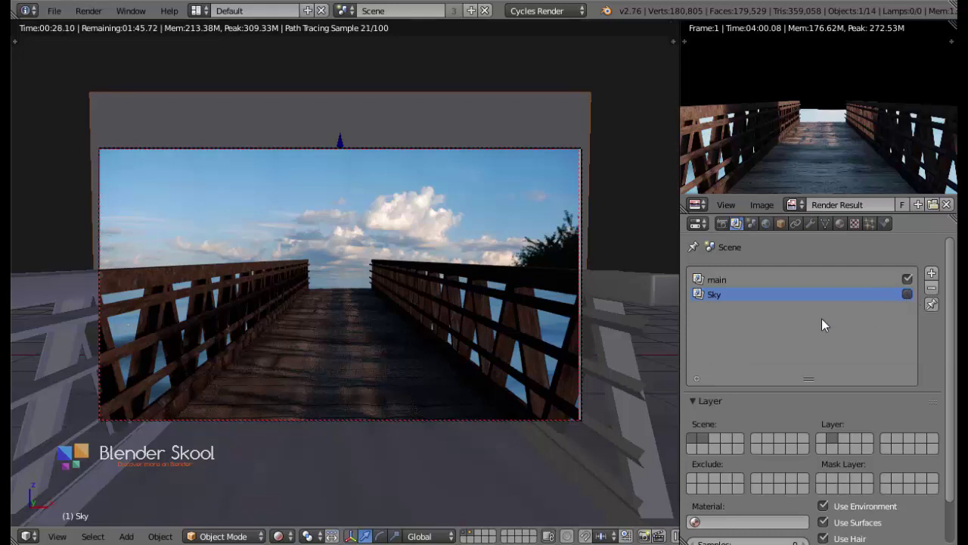
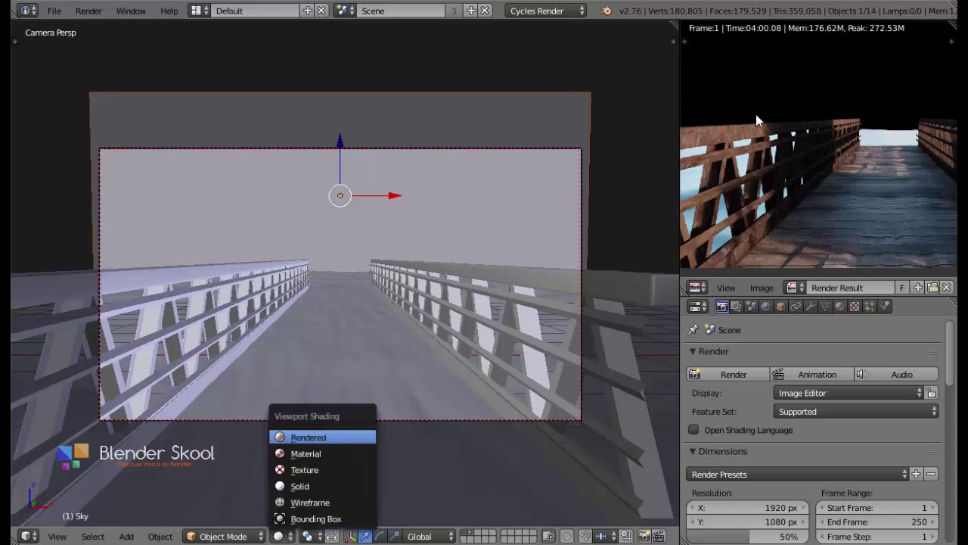
- Preview the camera view with the sky in Rendered shading and return the viewport to Solid shading
key("Return")
mouse_move(794, 238)
middle_mouse_down()
mouse_move(817, 209)
mouse_move(830, 131)
middle_mouse_up()
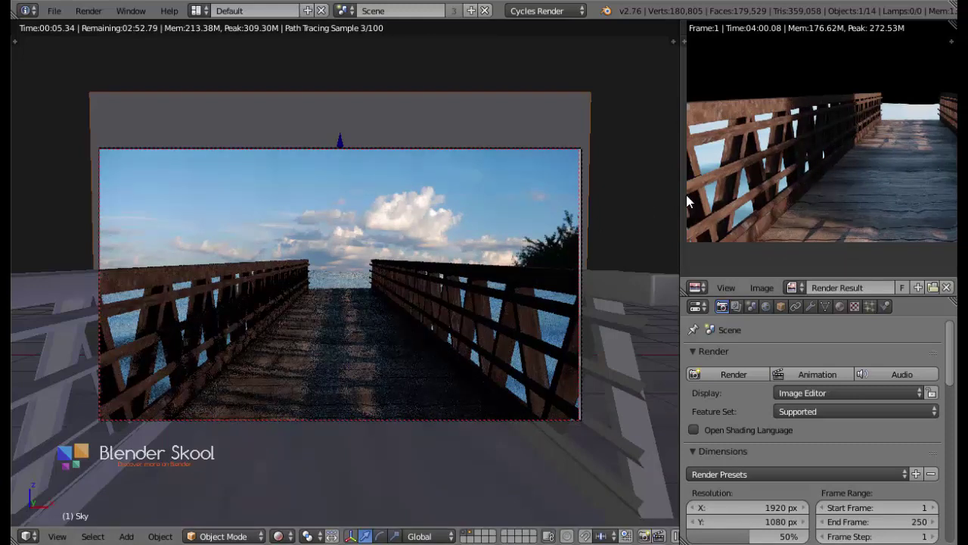
key("z")
key("z")
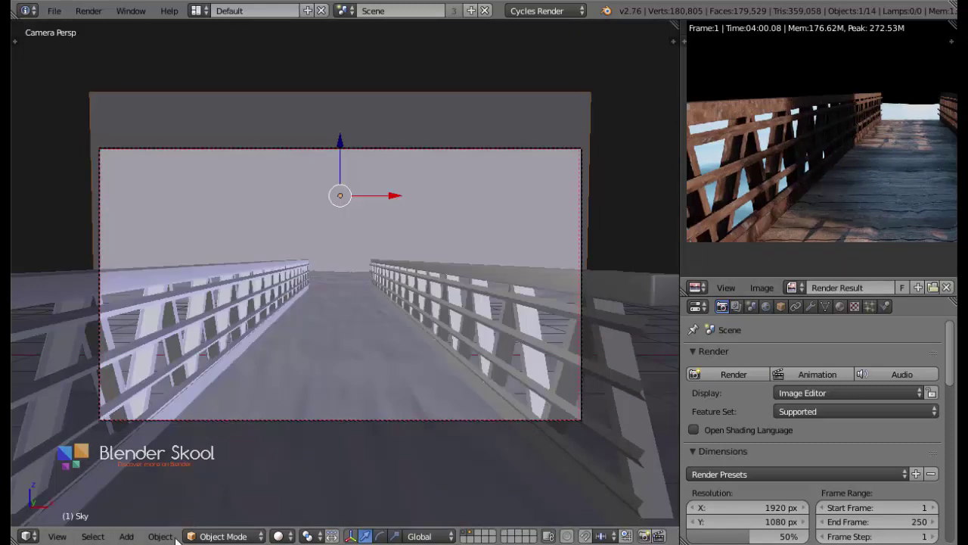
- Change the 3D viewport to a Node Editor and show the scene's compositing nodes
left_click(26, 536)
left_click(55, 358)
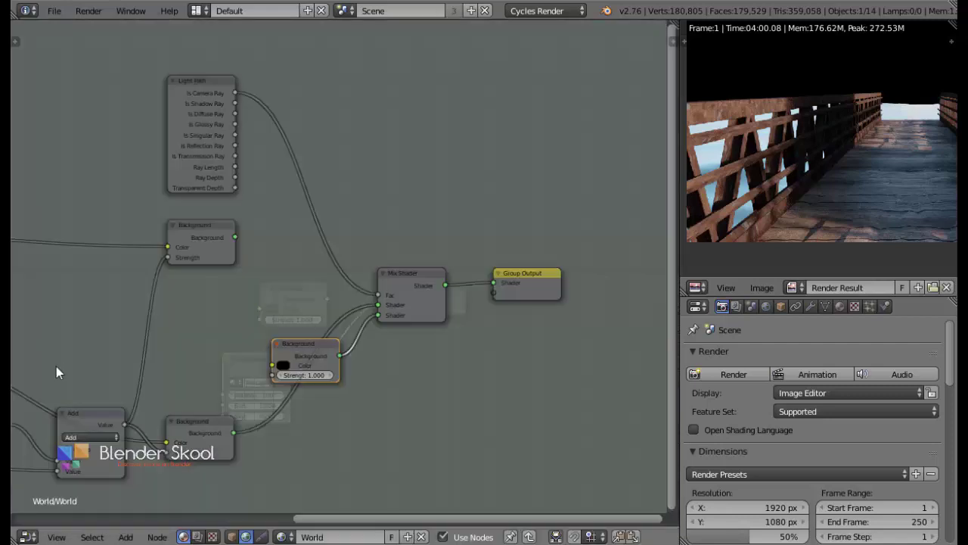
left_click(197, 536)
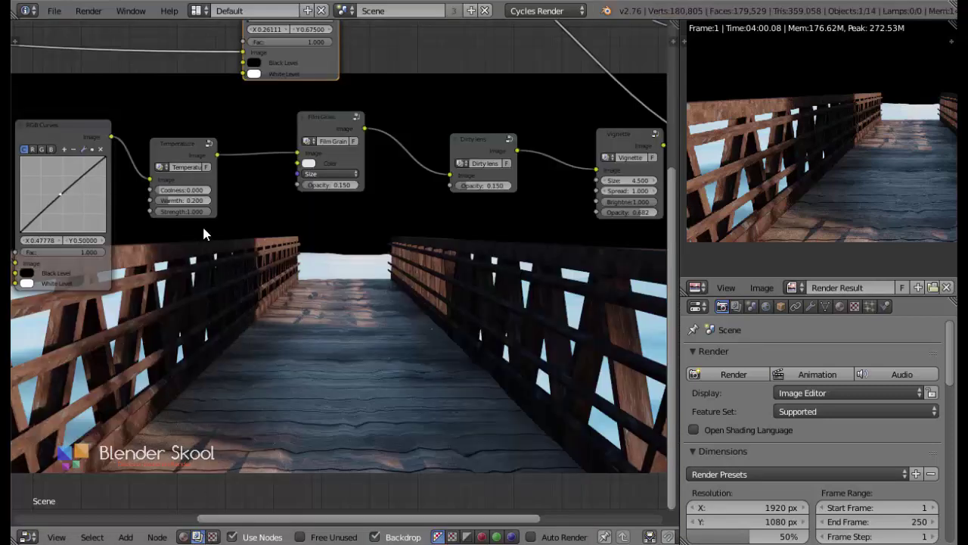
- Examine the compositing node chain from the Render Layers nodes to the Composite and Viewer outputs
middle_click_drag(205, 232, 335, 301)
middle_click_drag(177, 160, 384, 266)
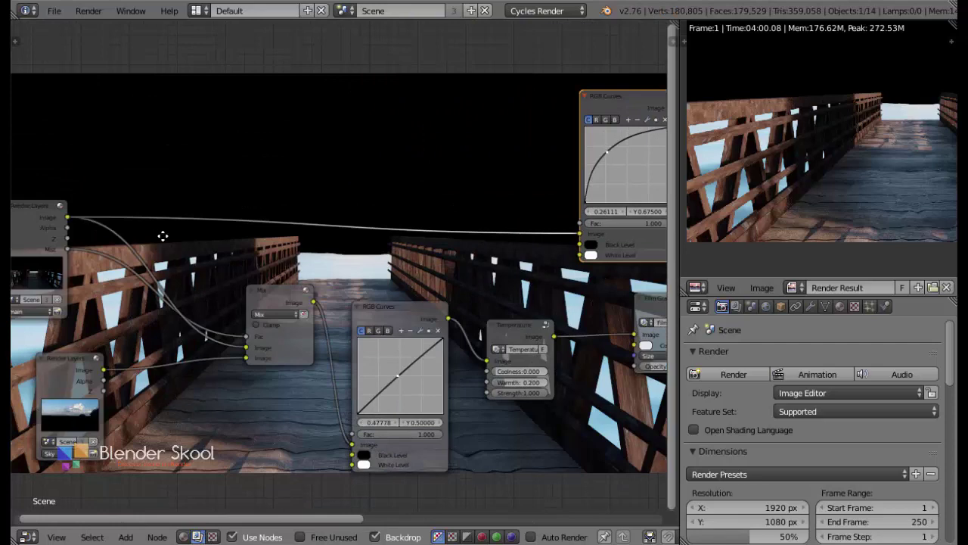
mouse_move(162, 234)
middle_mouse_down()
mouse_move(407, 270)
mouse_move(318, 264)
mouse_move(449, 266)
mouse_move(253, 275)
middle_mouse_up()
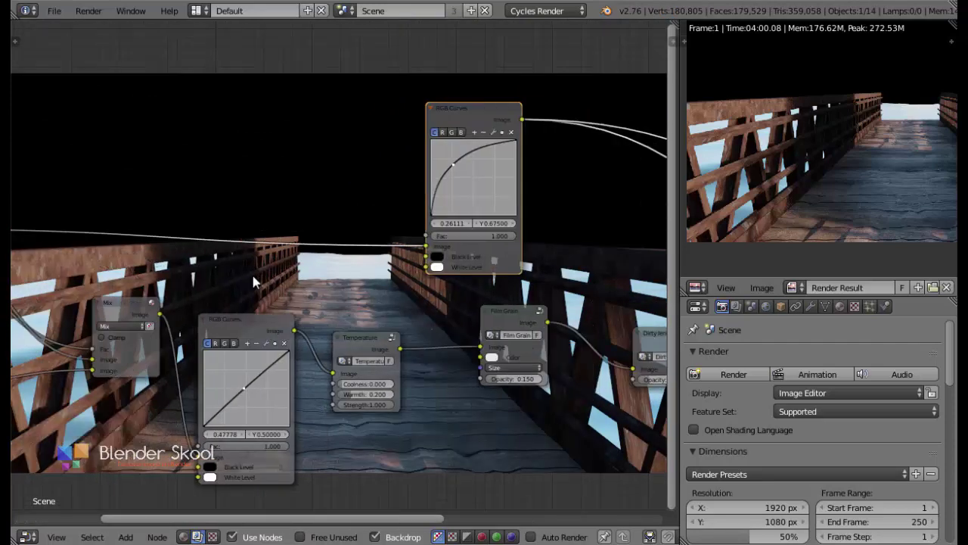
middle_click_drag(530, 293, 298, 293)
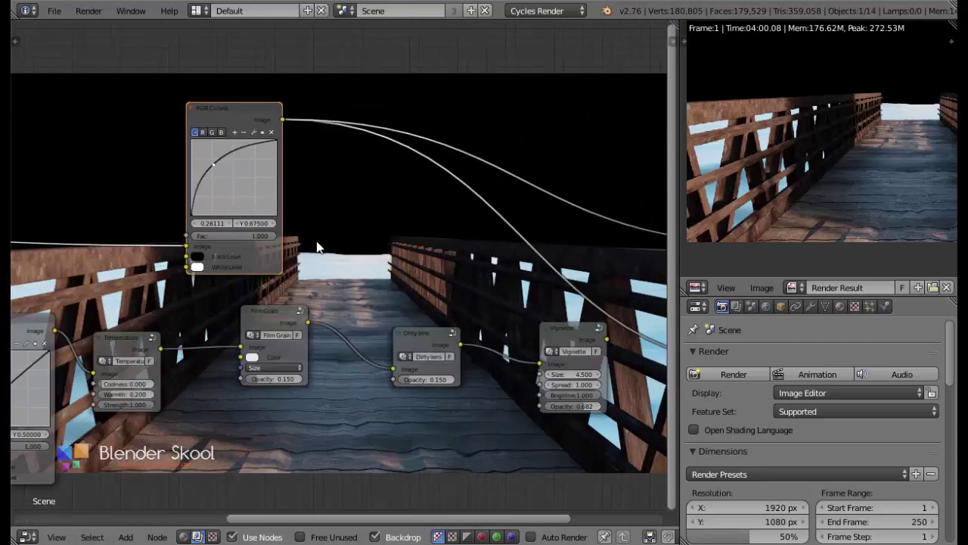
middle_click_drag(491, 247, 324, 244)
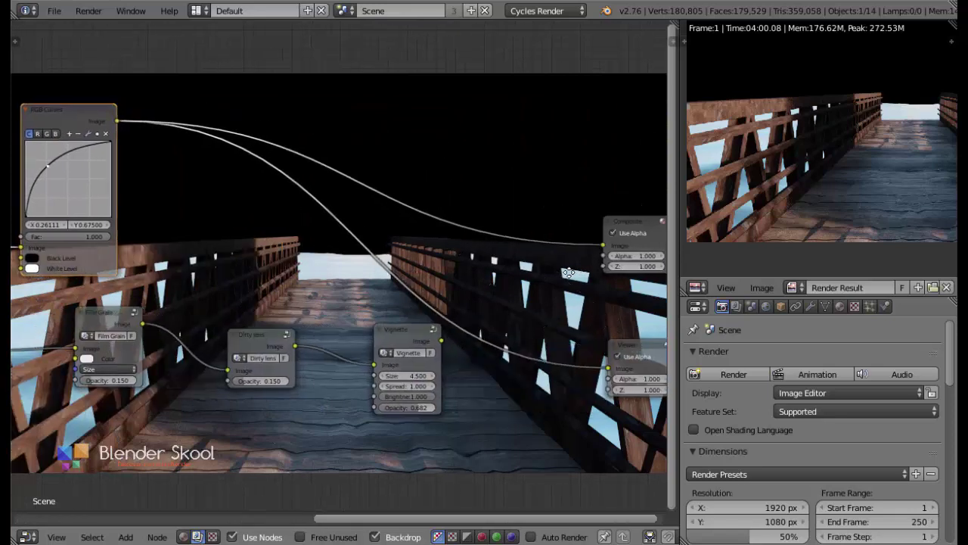
middle_click_drag(199, 289, 401, 286)
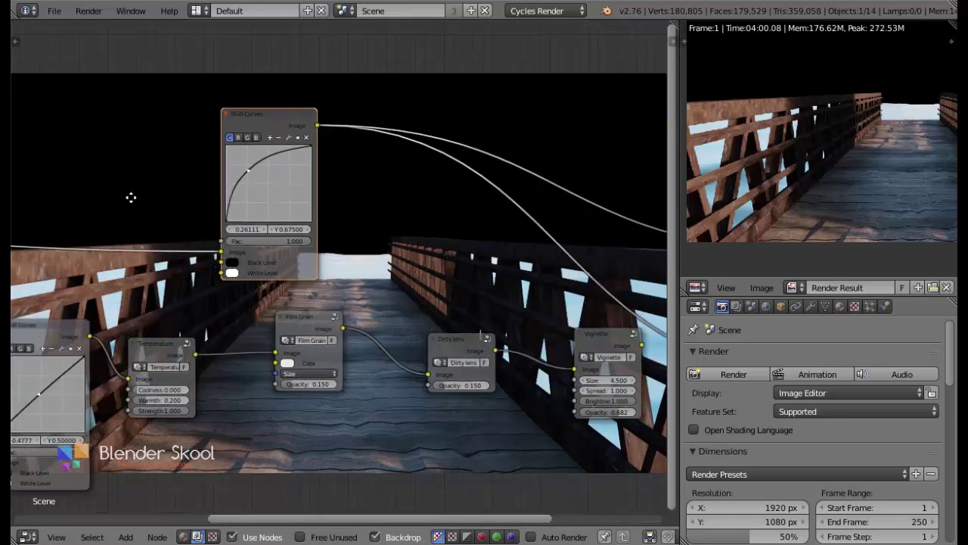
middle_click_drag(130, 197, 409, 217)
- Move the main Render Layers node up and closer to the Mix node
left_click_drag(39, 268, 112, 220)
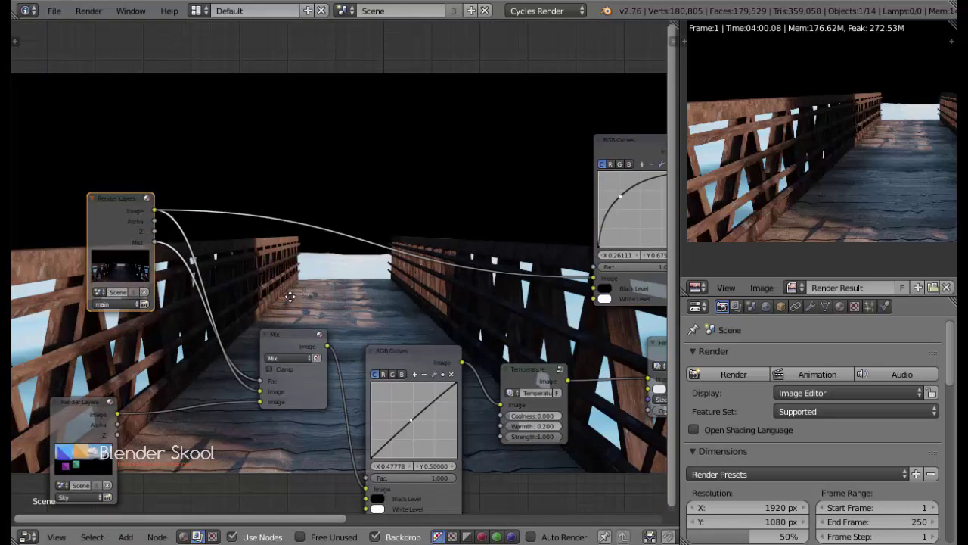
middle_click_drag(291, 298, 236, 307)
key("g")
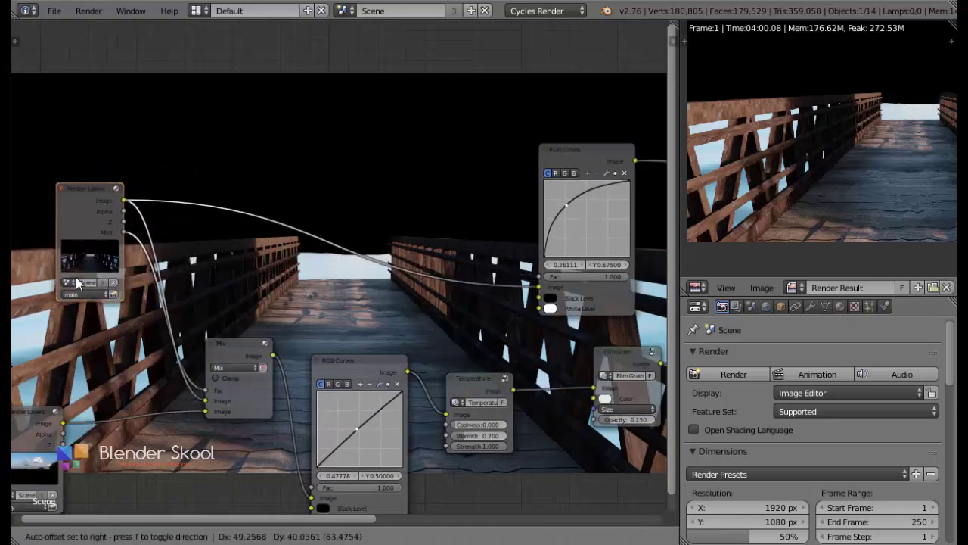
left_click(75, 282)
middle_click_drag(232, 281, 201, 281)
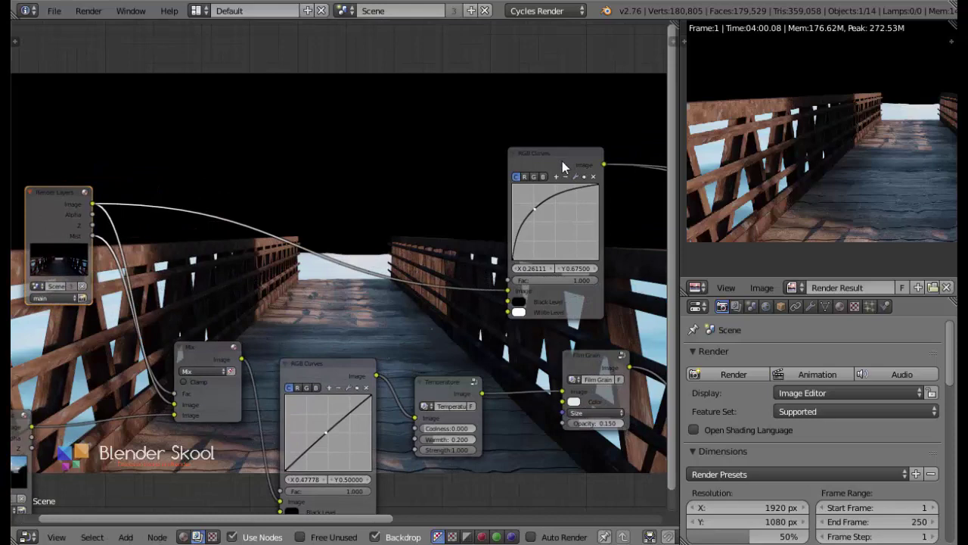
- Move the upper RGB Curves node and the Composite node higher above the effects chain
left_click_drag(562, 161, 547, 135)
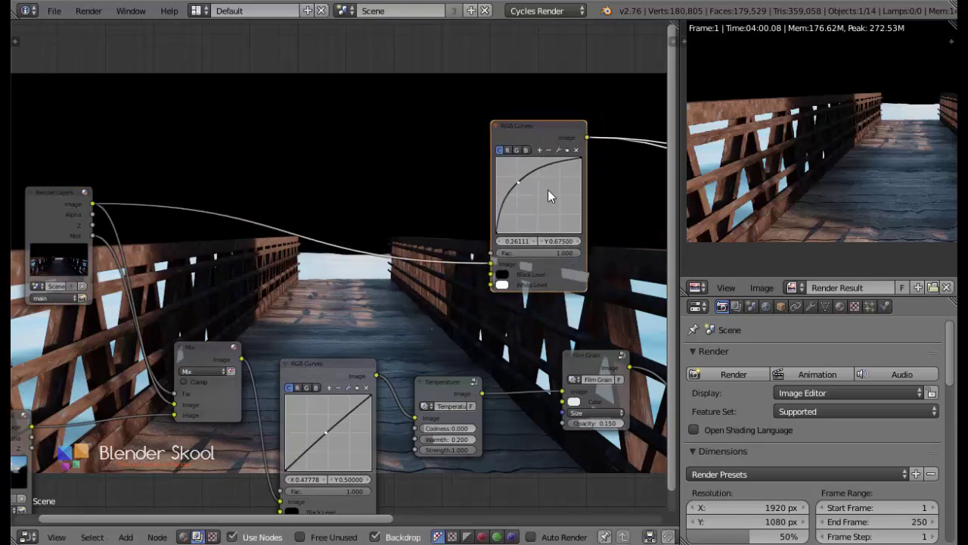
middle_click_drag(549, 196, 514, 189)
scroll(751, 165, "down", 1)
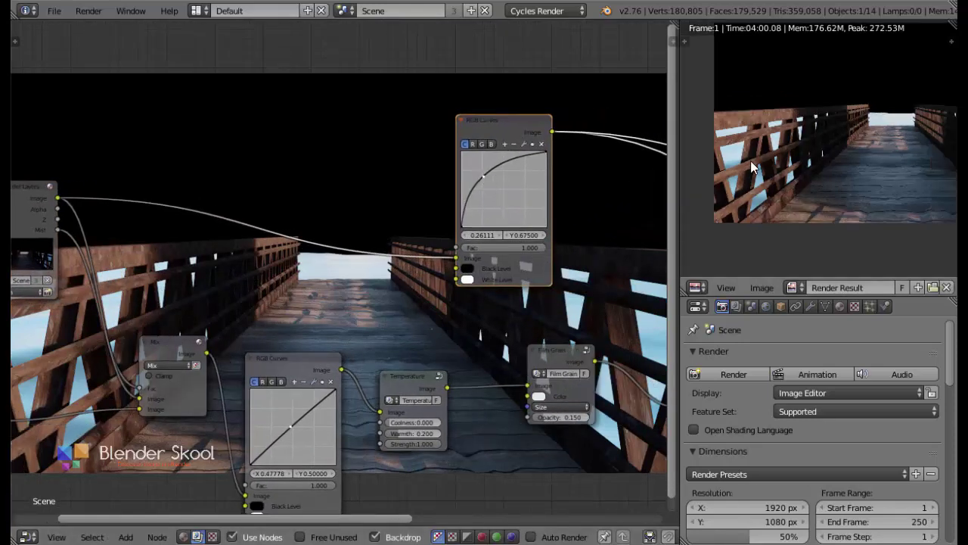
middle_click_drag(843, 186, 811, 190)
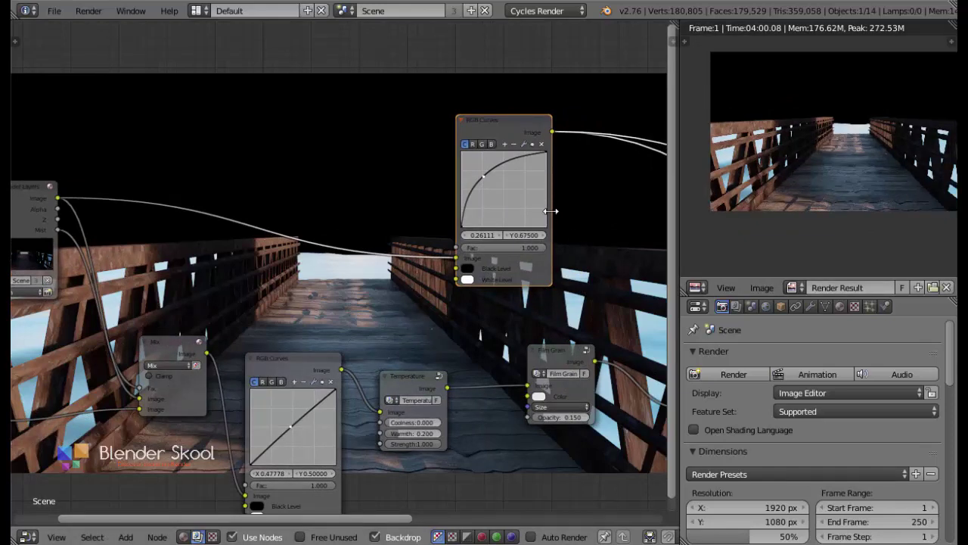
middle_click_drag(553, 215, 688, 222)
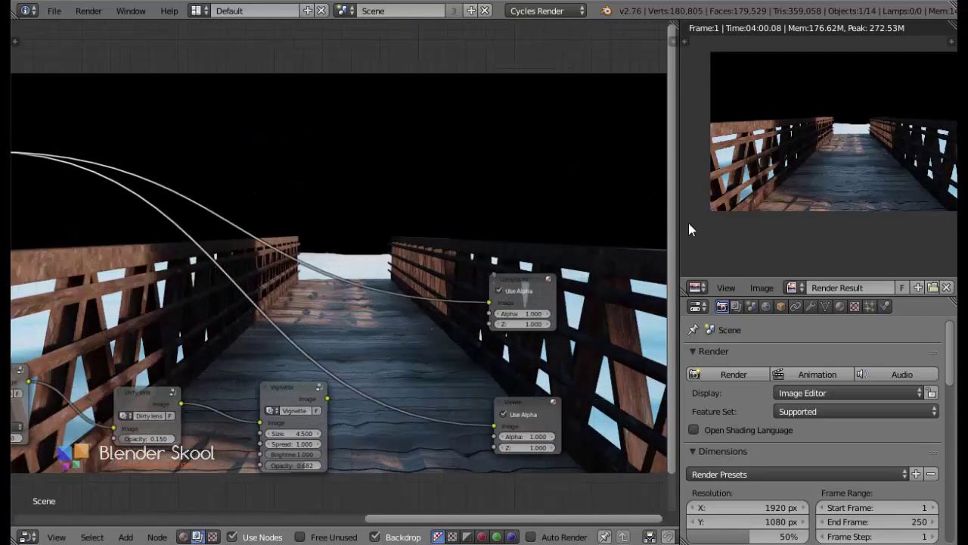
left_click_drag(526, 280, 475, 193)
- Fine-tune the placement of the upper RGB Curves node and the Composite node
middle_click_drag(274, 231, 481, 236)
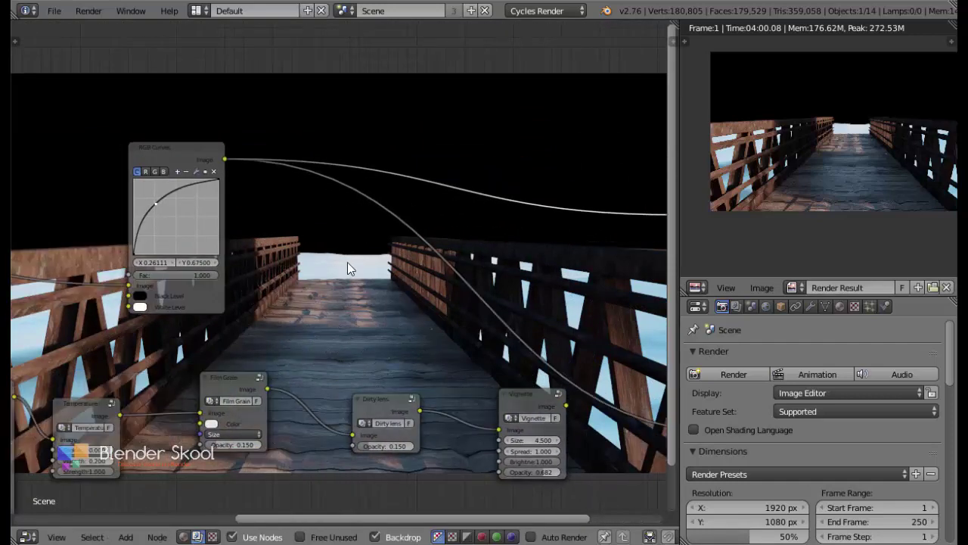
scroll(349, 266, "down", 1)
middle_click_drag(212, 274, 427, 266)
mouse_move(17, 250)
left_mouse_down()
mouse_move(15, 227)
mouse_move(16, 236)
left_mouse_up()
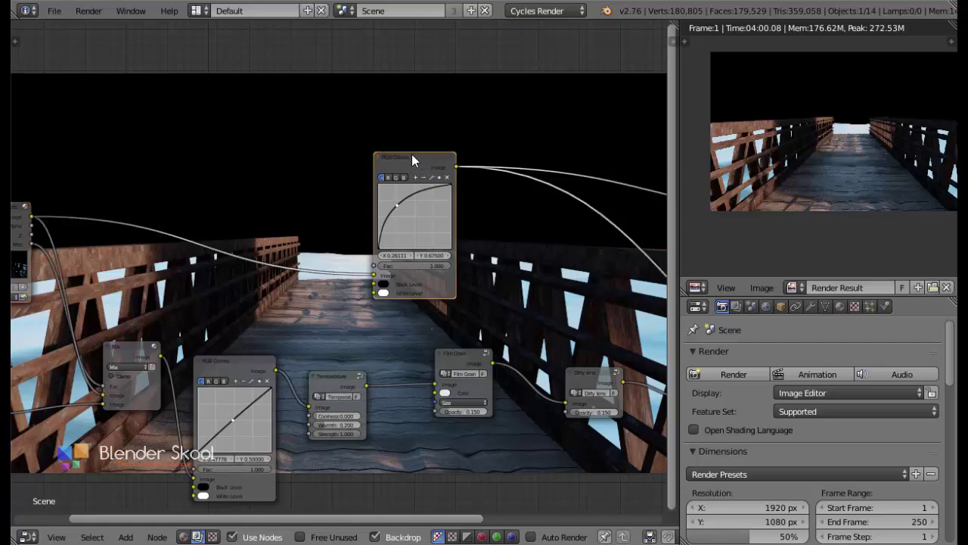
left_click_drag(412, 155, 427, 150)
middle_click_drag(589, 238, 335, 230)
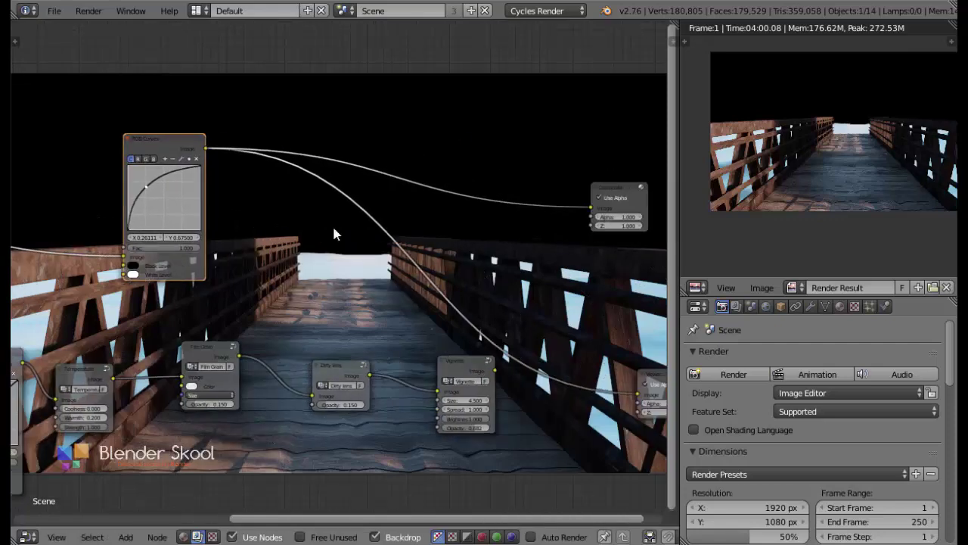
left_click_drag(623, 180, 615, 180)
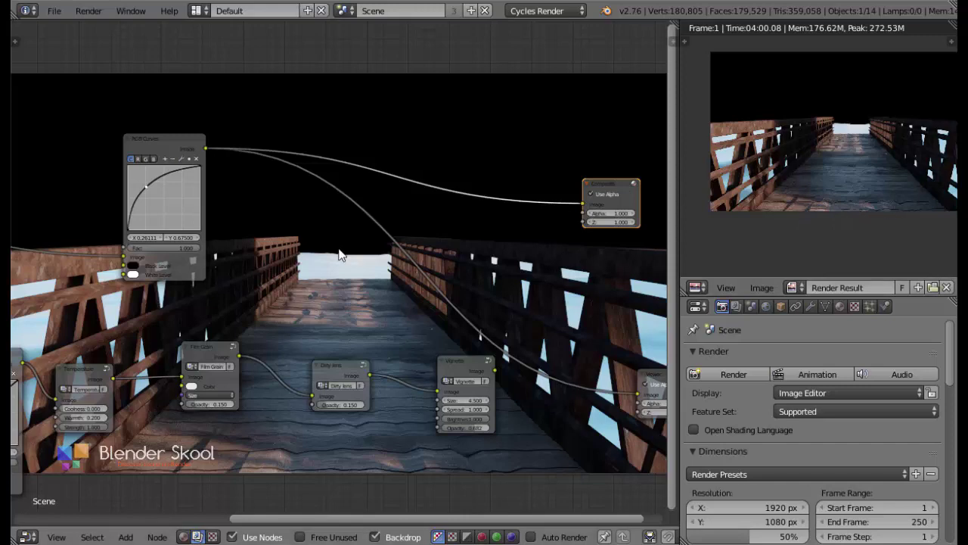
- Delete the upper RGB Curves node that feeds the Composite and Viewer nodes
middle_click_drag(343, 255, 405, 262)
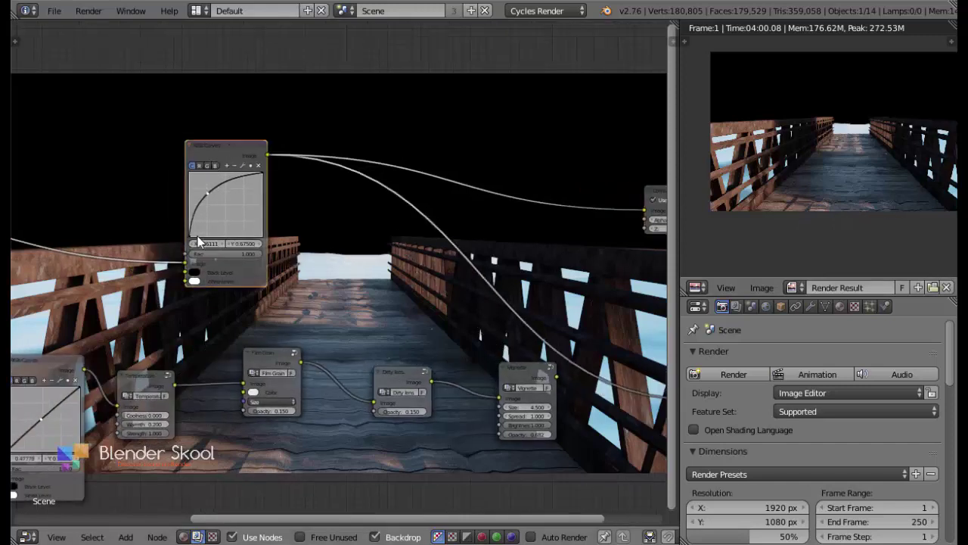
middle_click_drag(214, 176, 428, 170)
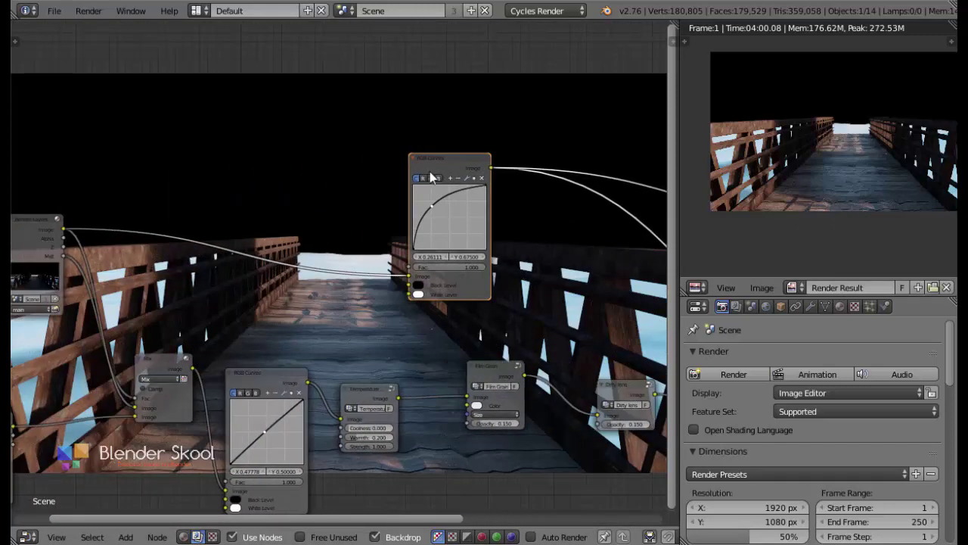
key("x")
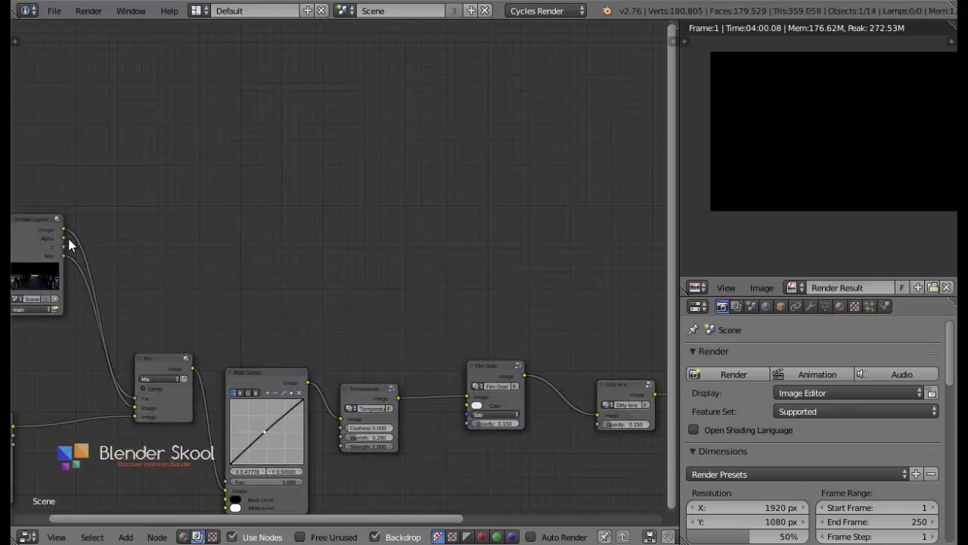
- Undo the deletion of the upper RGB Curves node and mute that node instead
left_click_drag(65, 229, 439, 296)
middle_click_drag(438, 323, 417, 320)
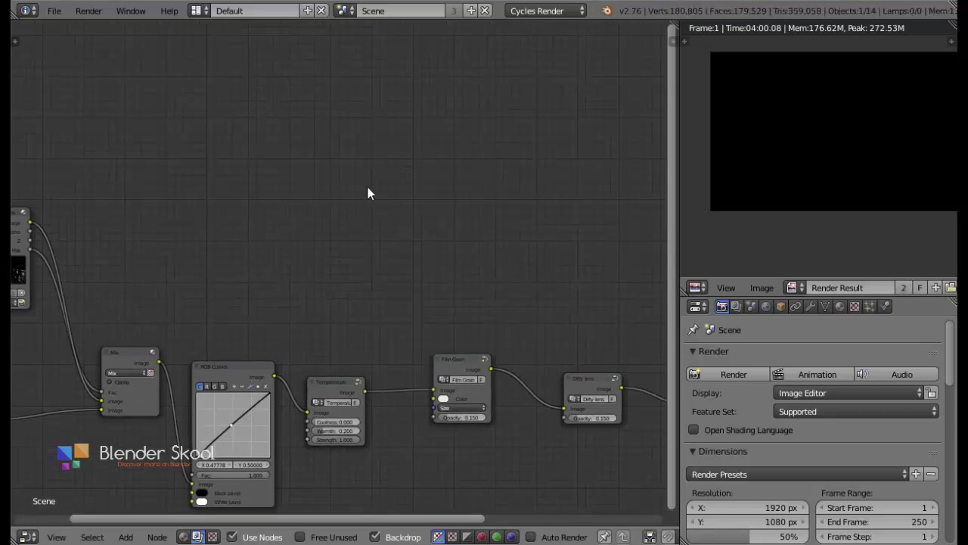
key("ctrl+z")
left_click_drag(410, 152, 434, 157)
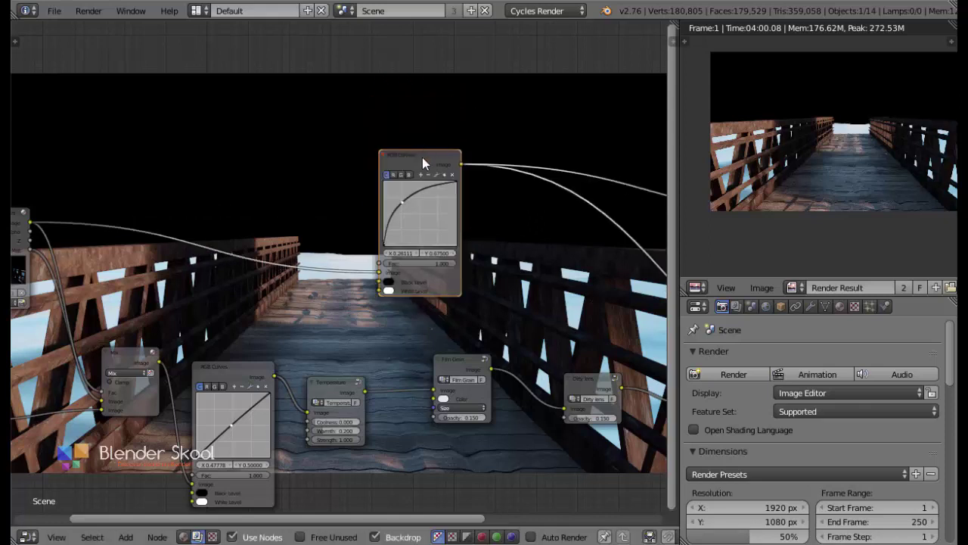
key("m")
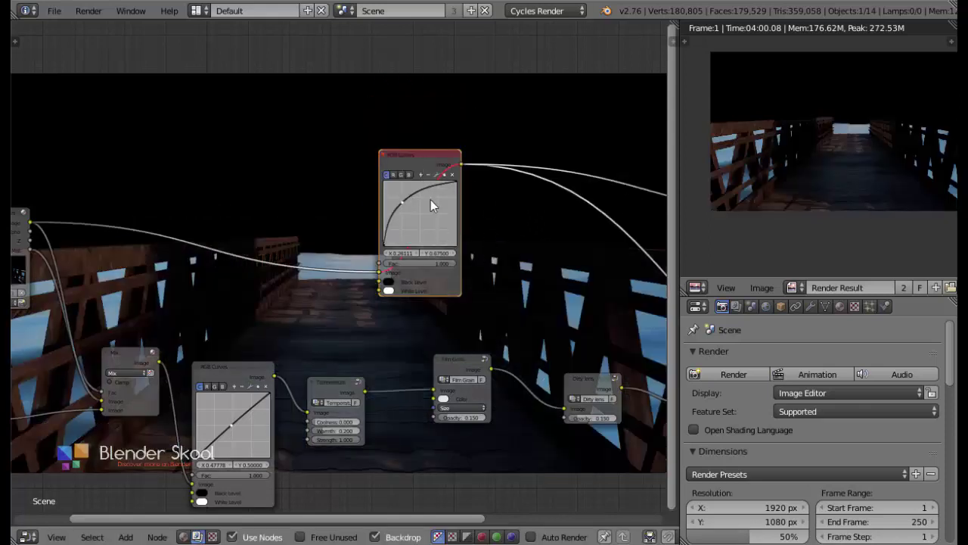
middle_click_drag(522, 240, 463, 299)
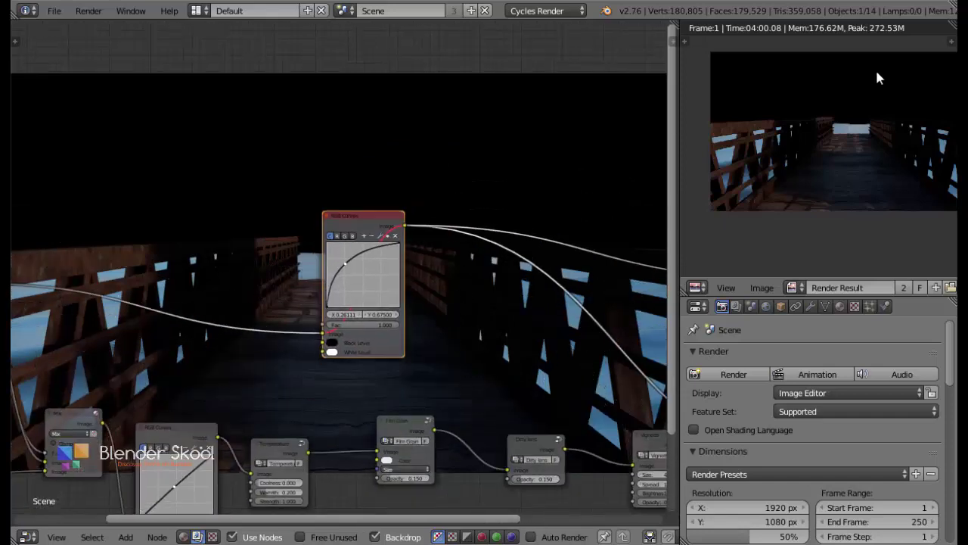
- Replace the node editor with the 3D View and preview the camera view using Rendered viewport shading
left_click(29, 537)
left_click(30, 522)
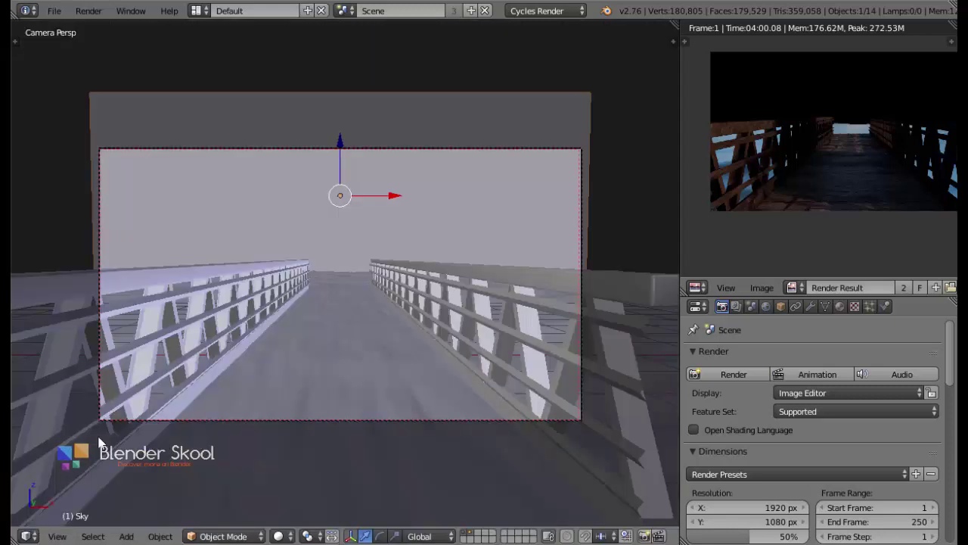
left_click(280, 536)
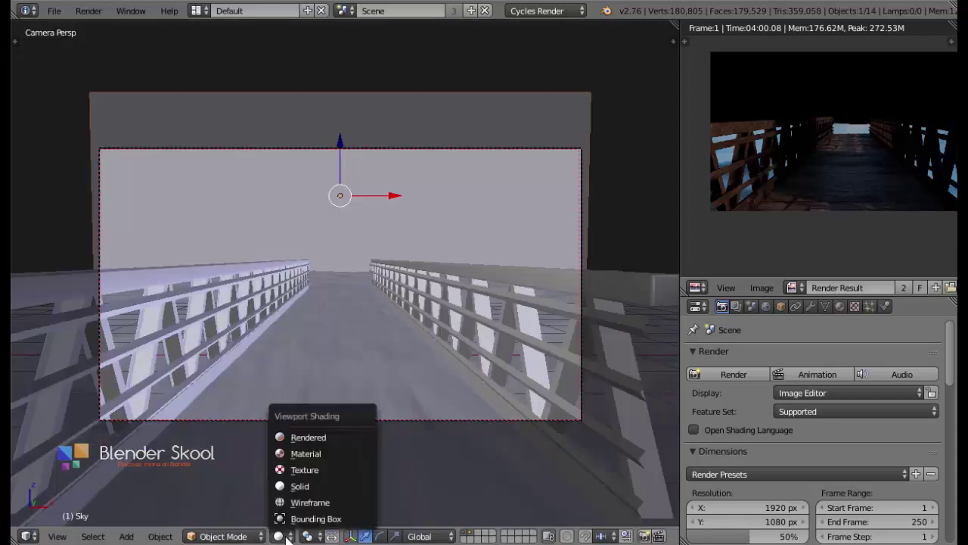
left_click(290, 437)
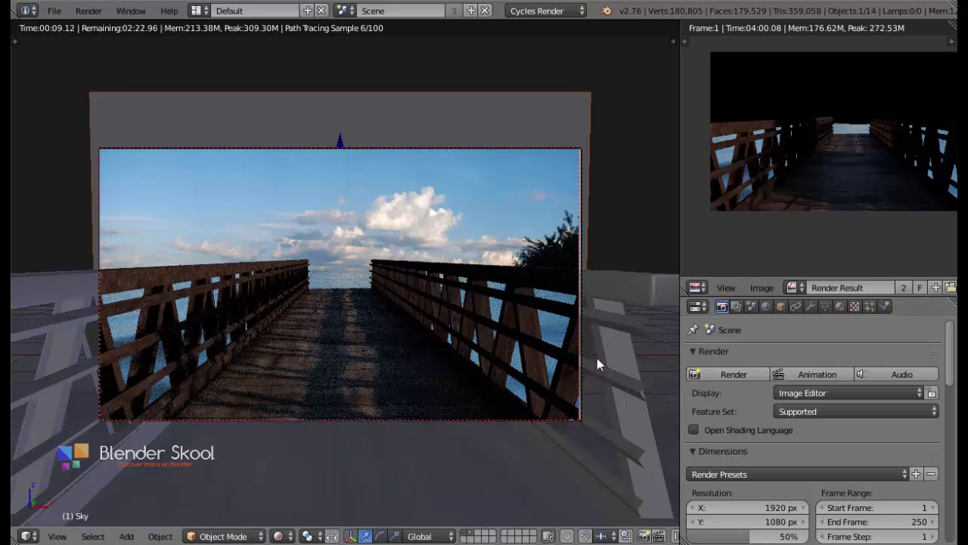
key("shift+z")
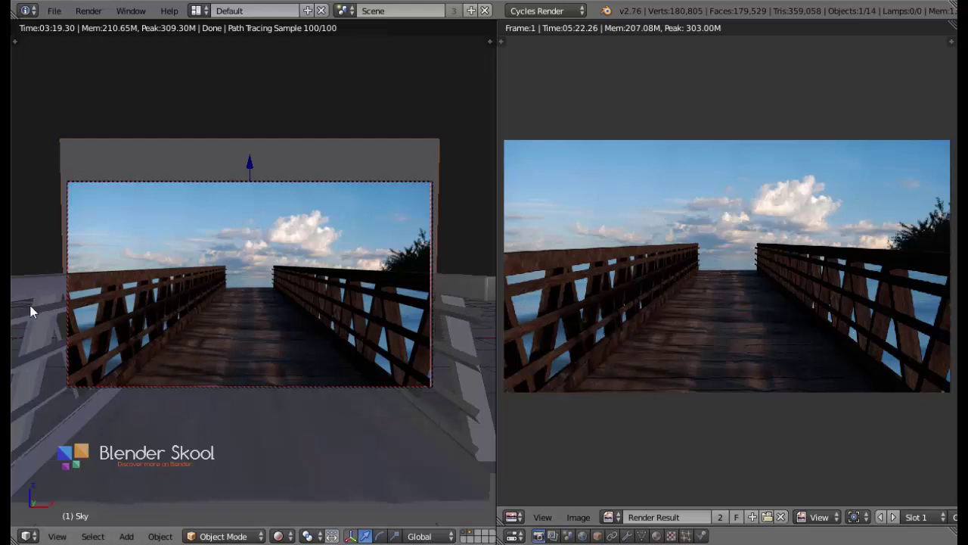
- Examine the bridge planks, railings and sky in the render result up close and as a whole beside the viewport preview
scroll(721, 285, "up", 2)
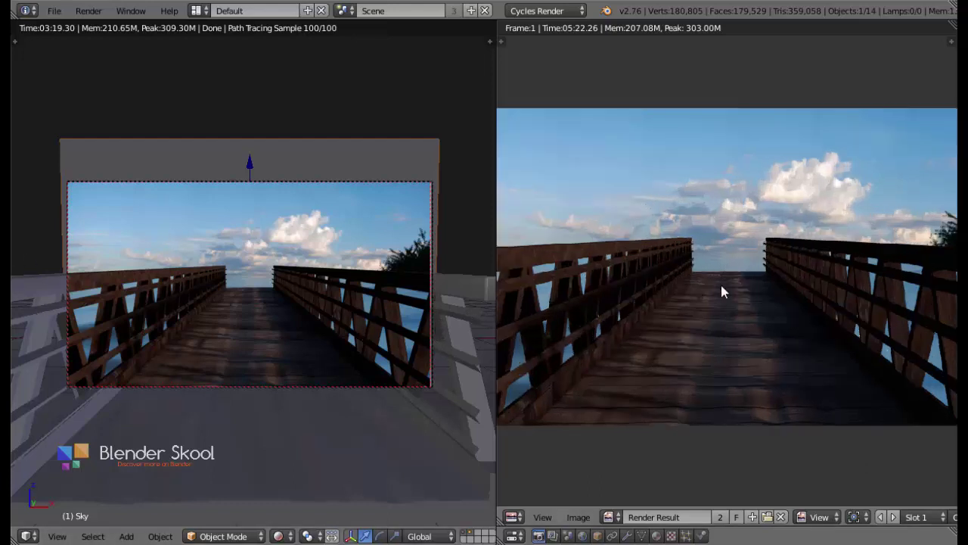
scroll(721, 286, "down", 2)
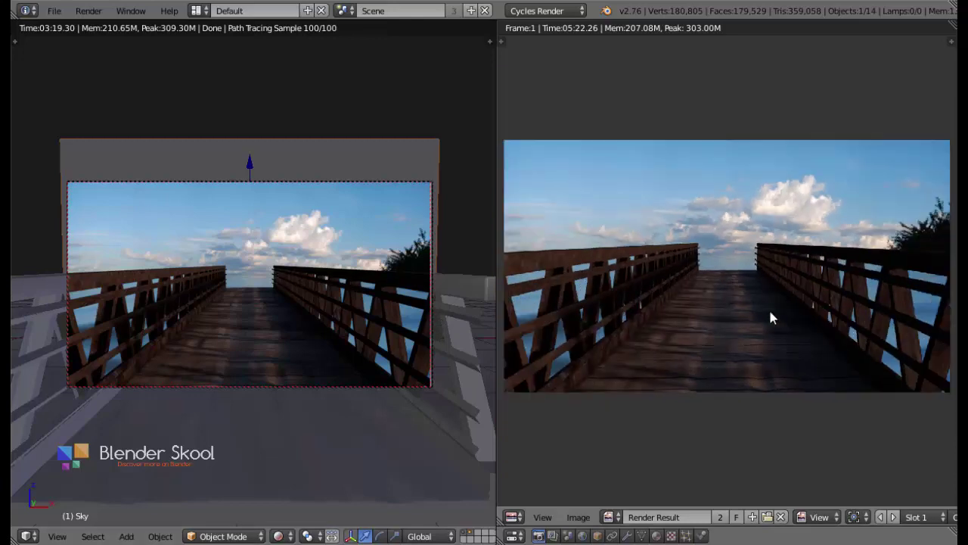
scroll(771, 318, "up", 1)
scroll(695, 293, "down", 1)
scroll(718, 264, "up", 2)
scroll(755, 263, "down", 1)
scroll(755, 263, "down", 1)
scroll(830, 342, "up", 1)
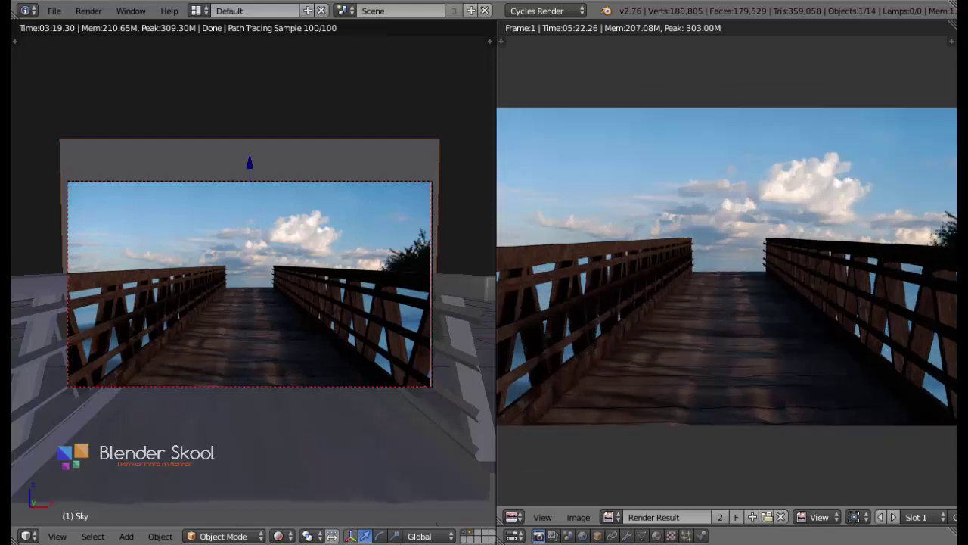
scroll(632, 378, "up", 1)
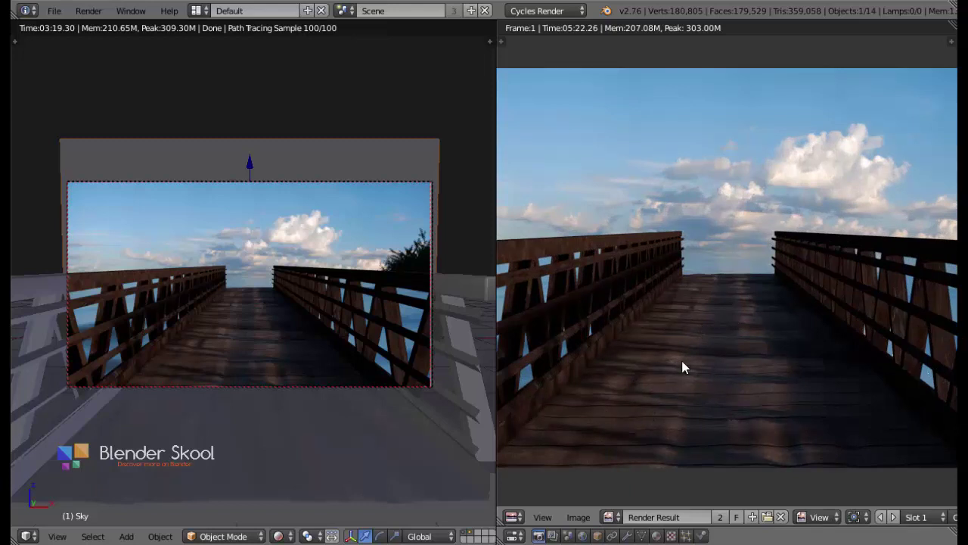
scroll(688, 370, "down", 1)
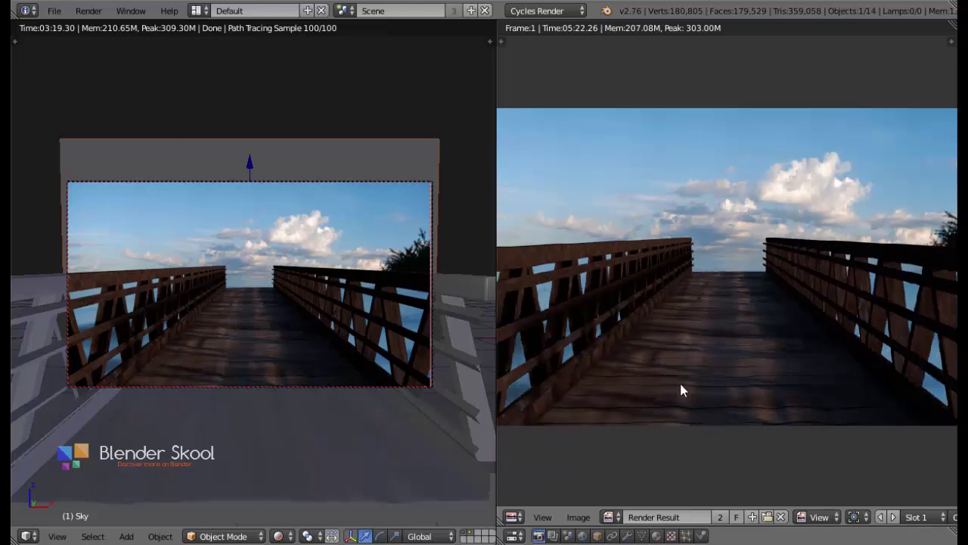
scroll(680, 390, "down", 1)
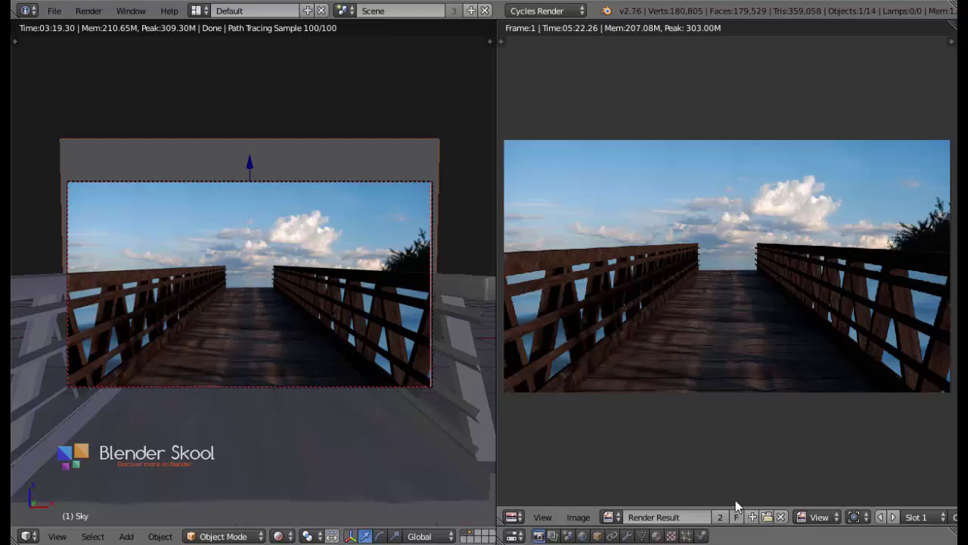
left_click(685, 536)
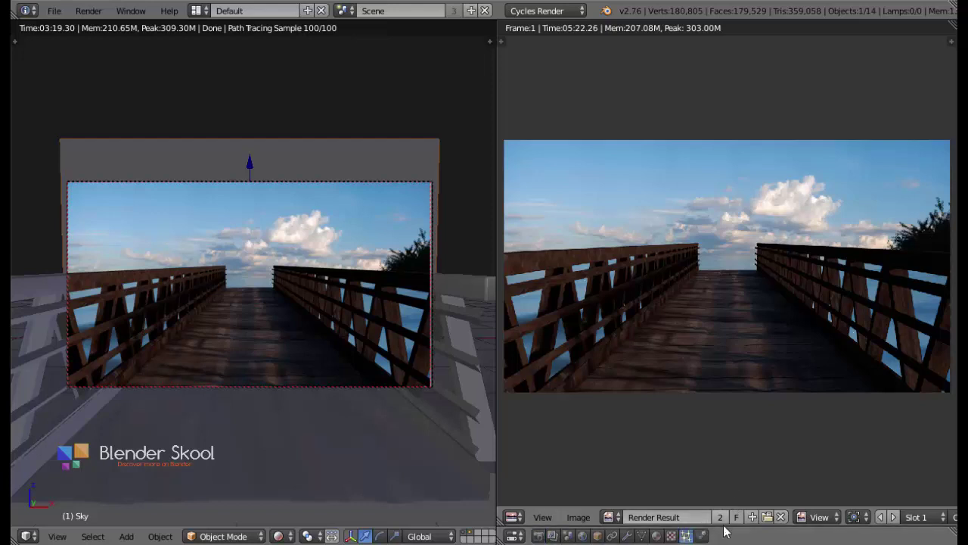
left_click(536, 536)
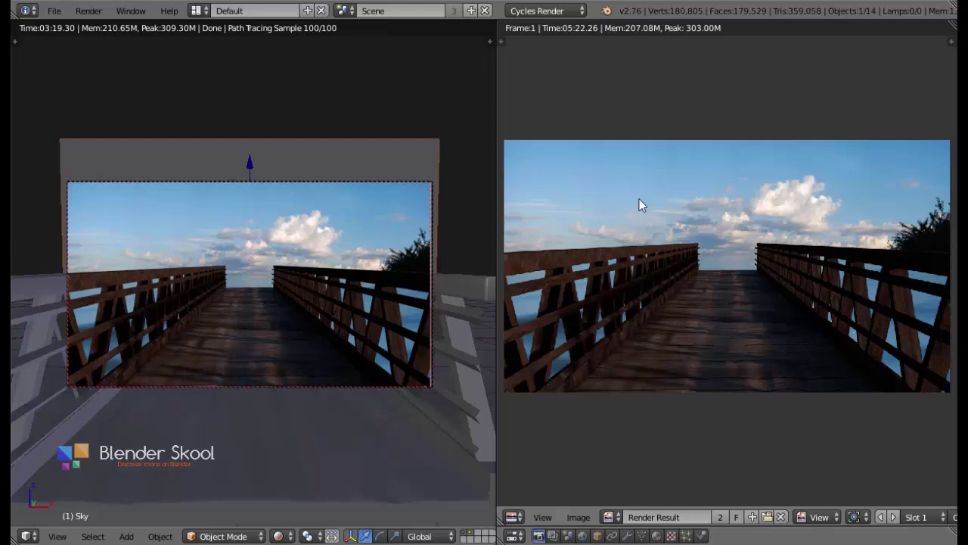